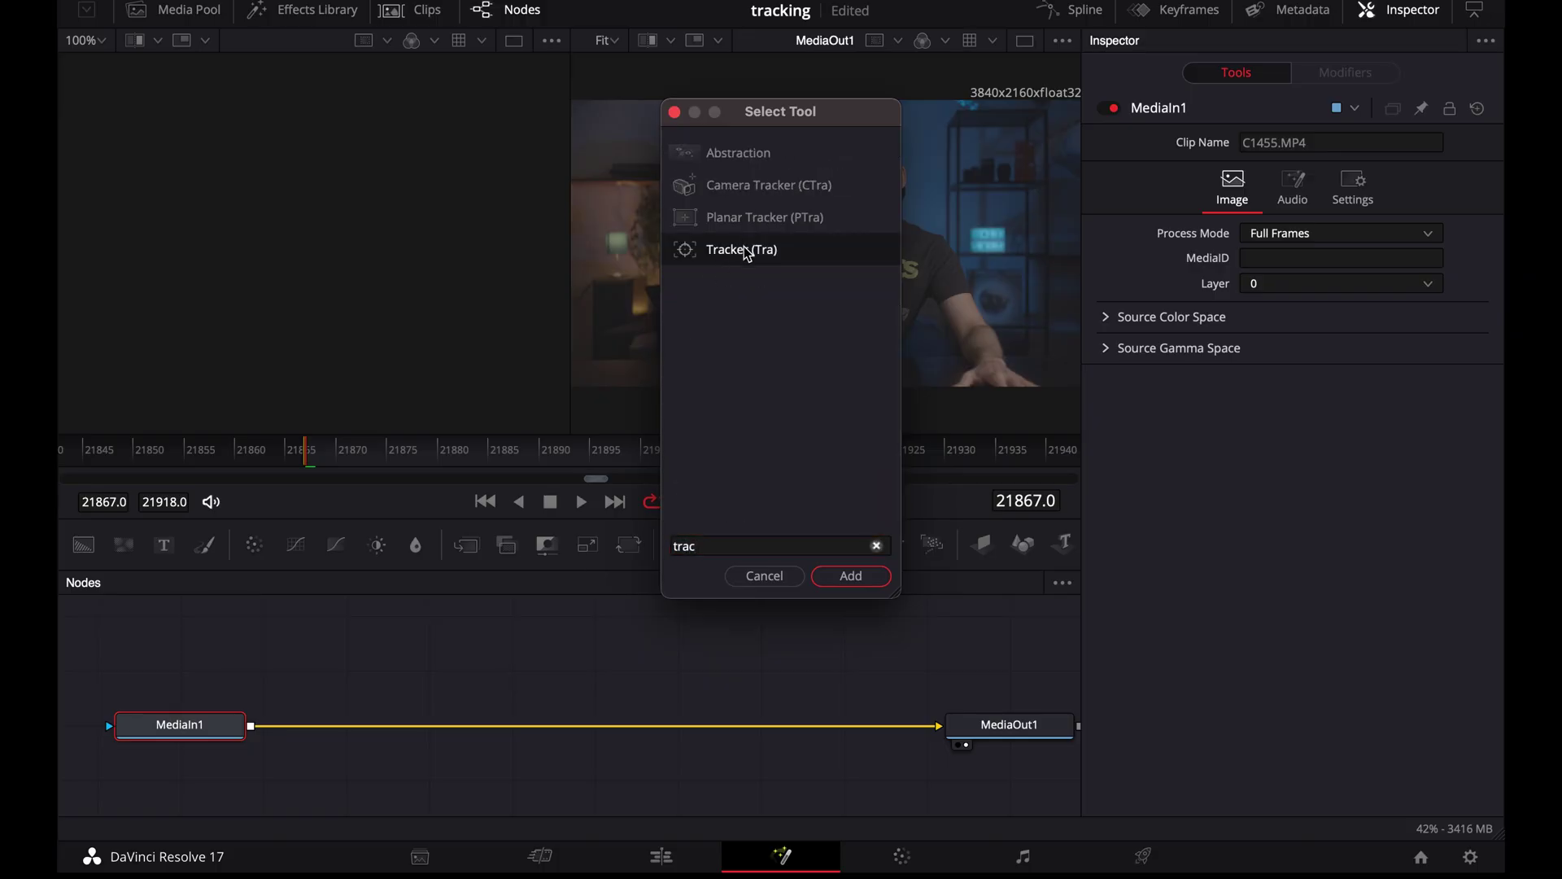
Step: Insert a Tracker node after MediaIn1, move Tracker1 above the flow, and select it
left_click(747, 250)
left_click(853, 583)
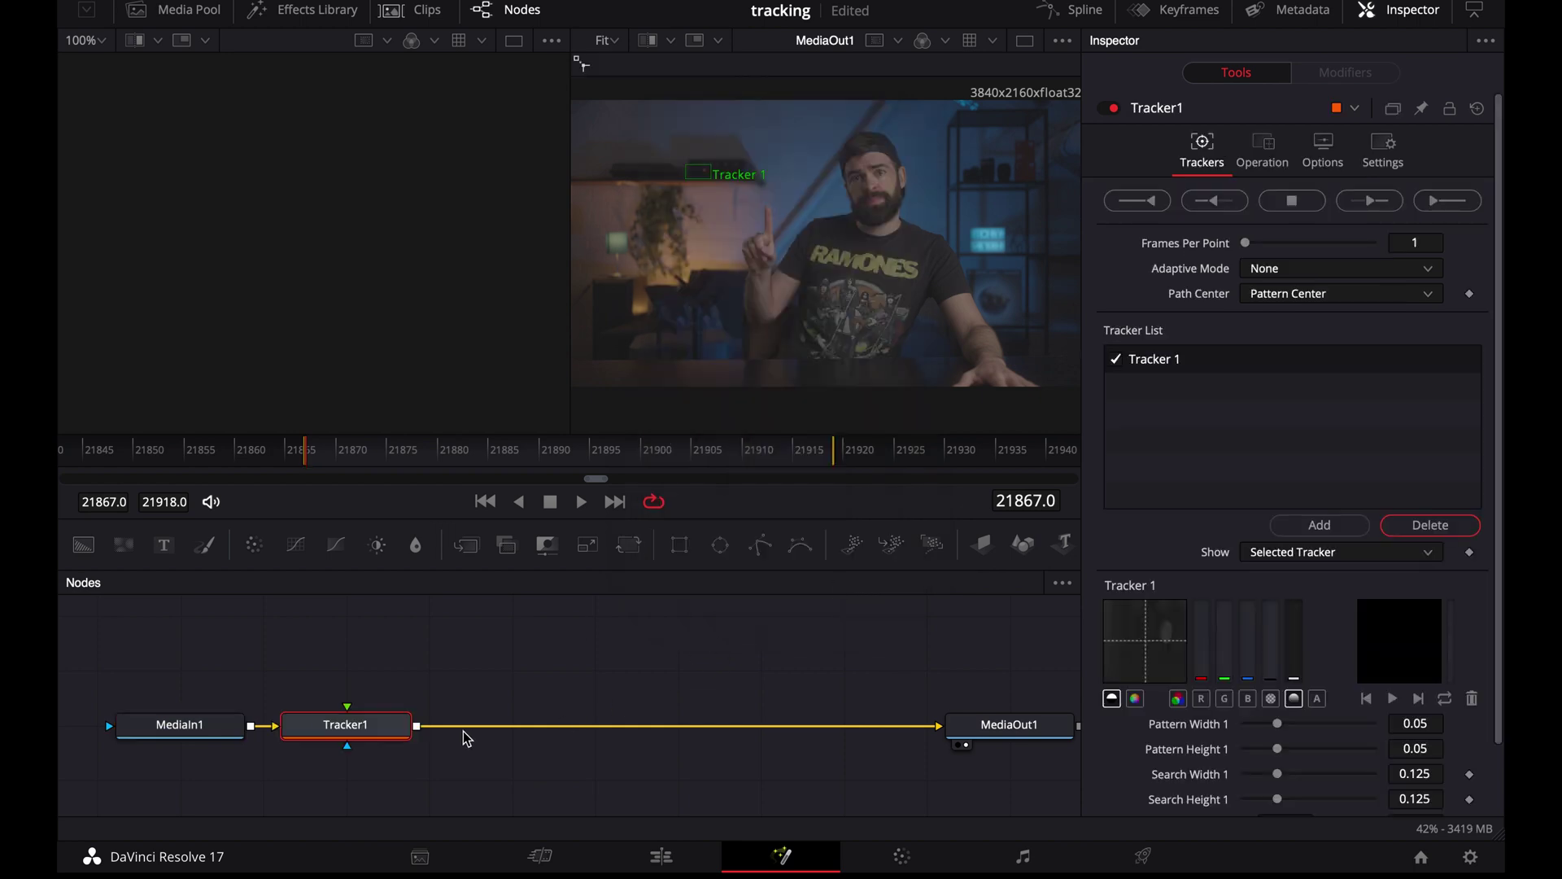
left_click_drag(345, 724, 402, 664)
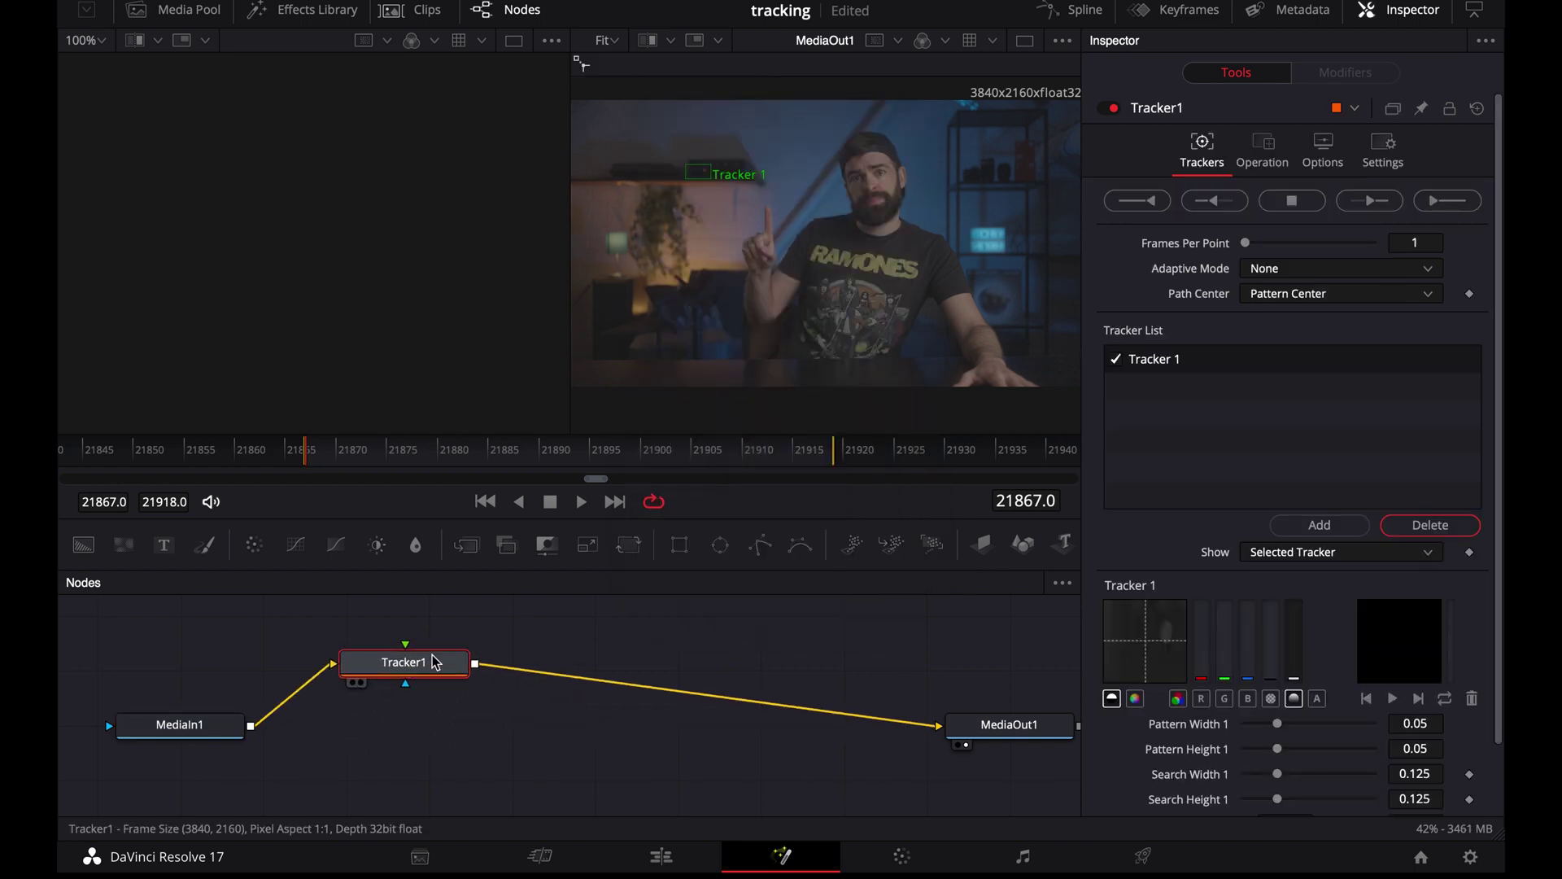
left_click(182, 550)
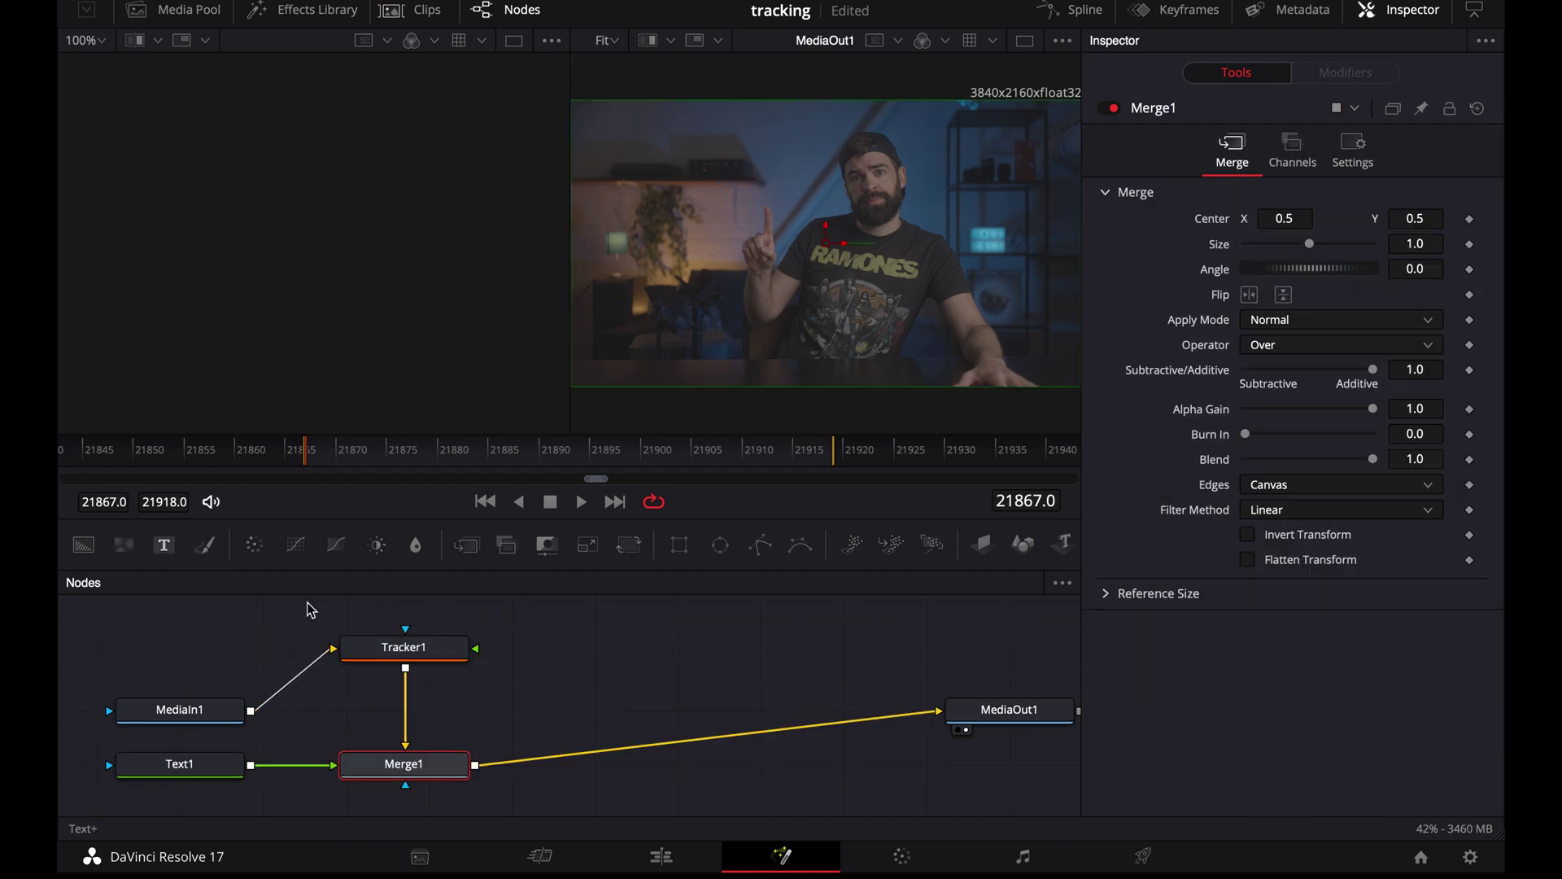
left_click(422, 656)
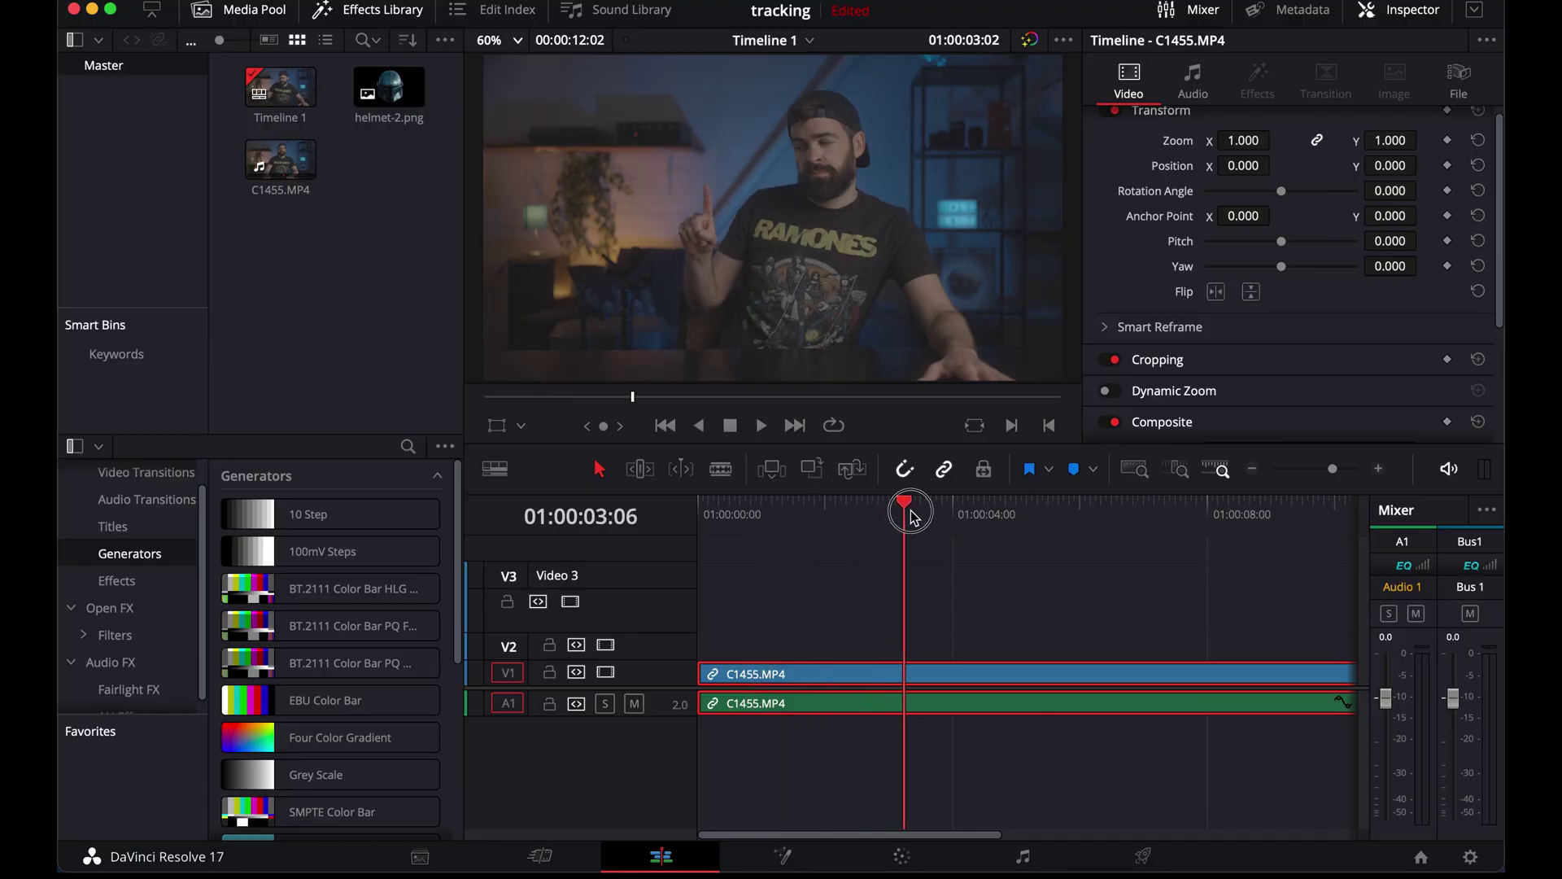
Step: Blade C1455.MP4 at 01:00:01:02 and 01:00:03:06, then park the playhead on the middle section
left_click_drag(869, 521, 766, 525)
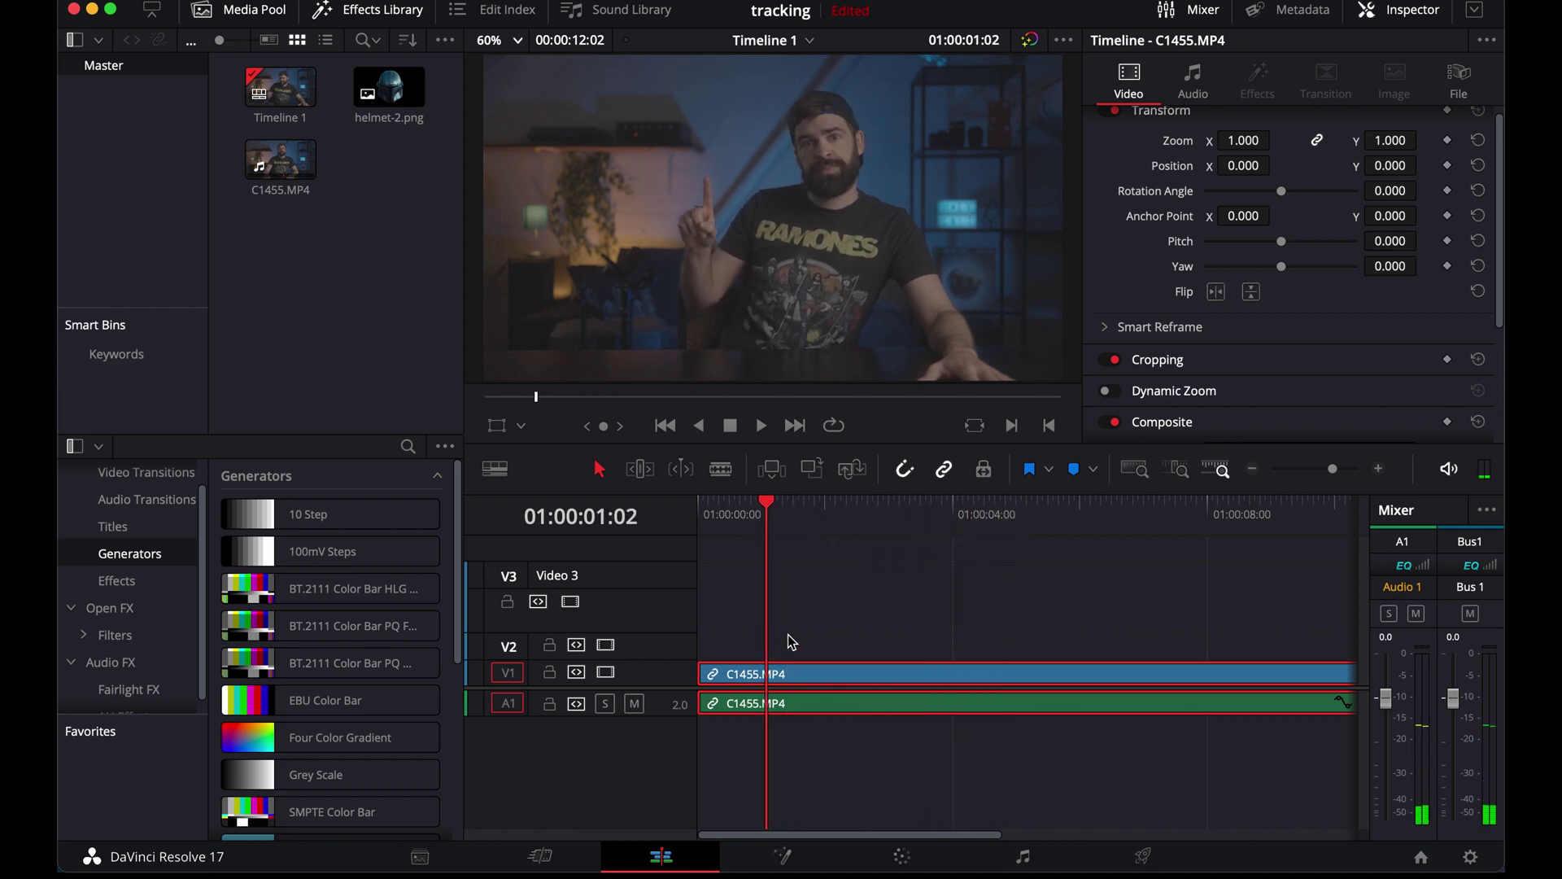
key("ctrl+b")
left_click_drag(872, 522, 907, 530)
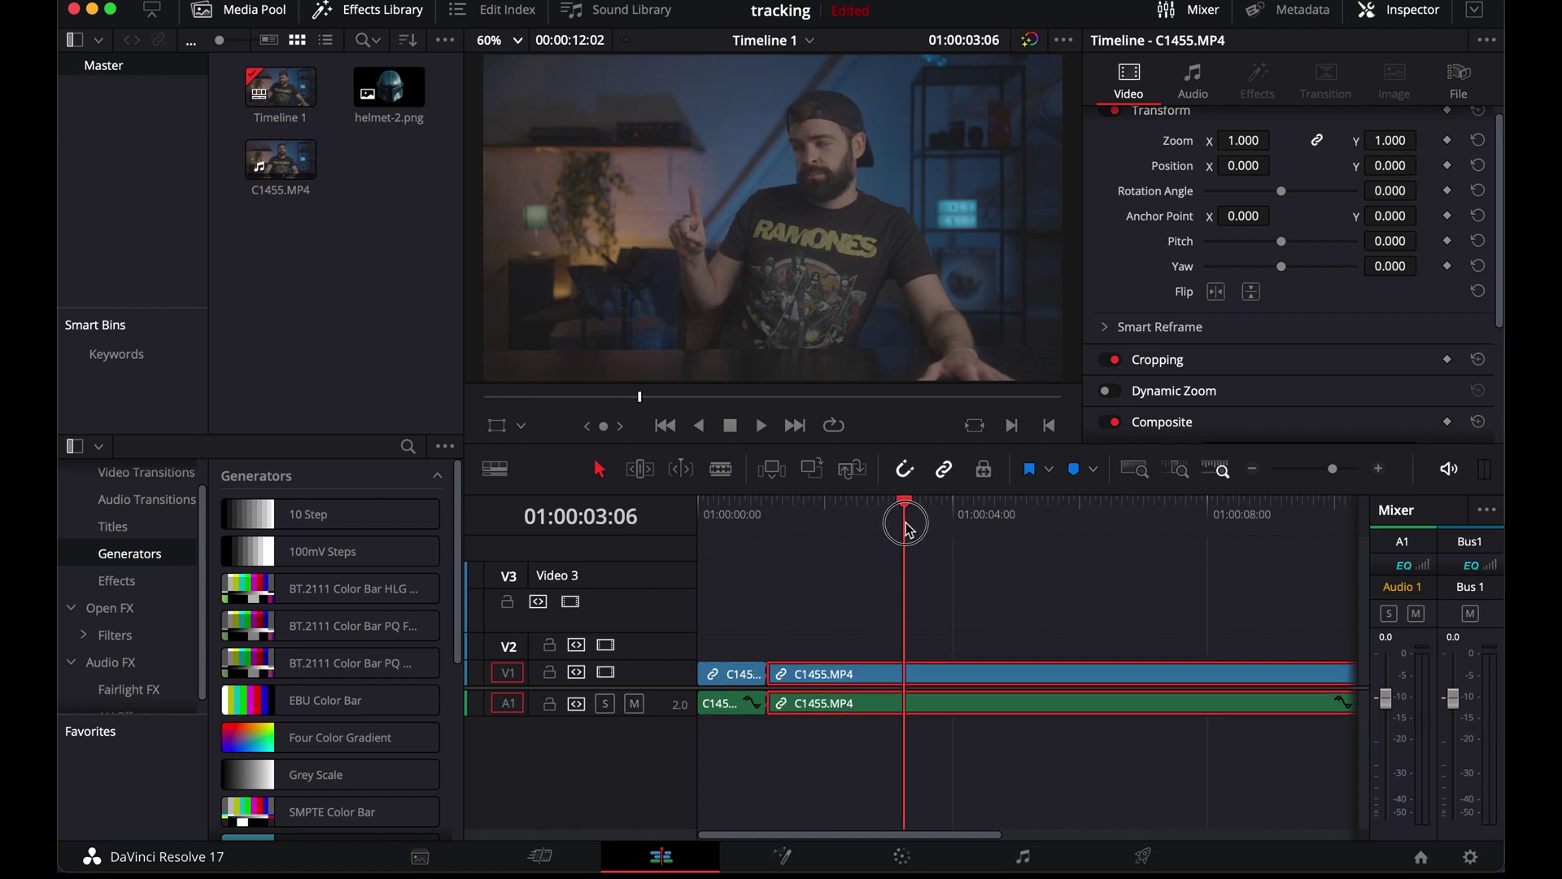
key("ctrl+b")
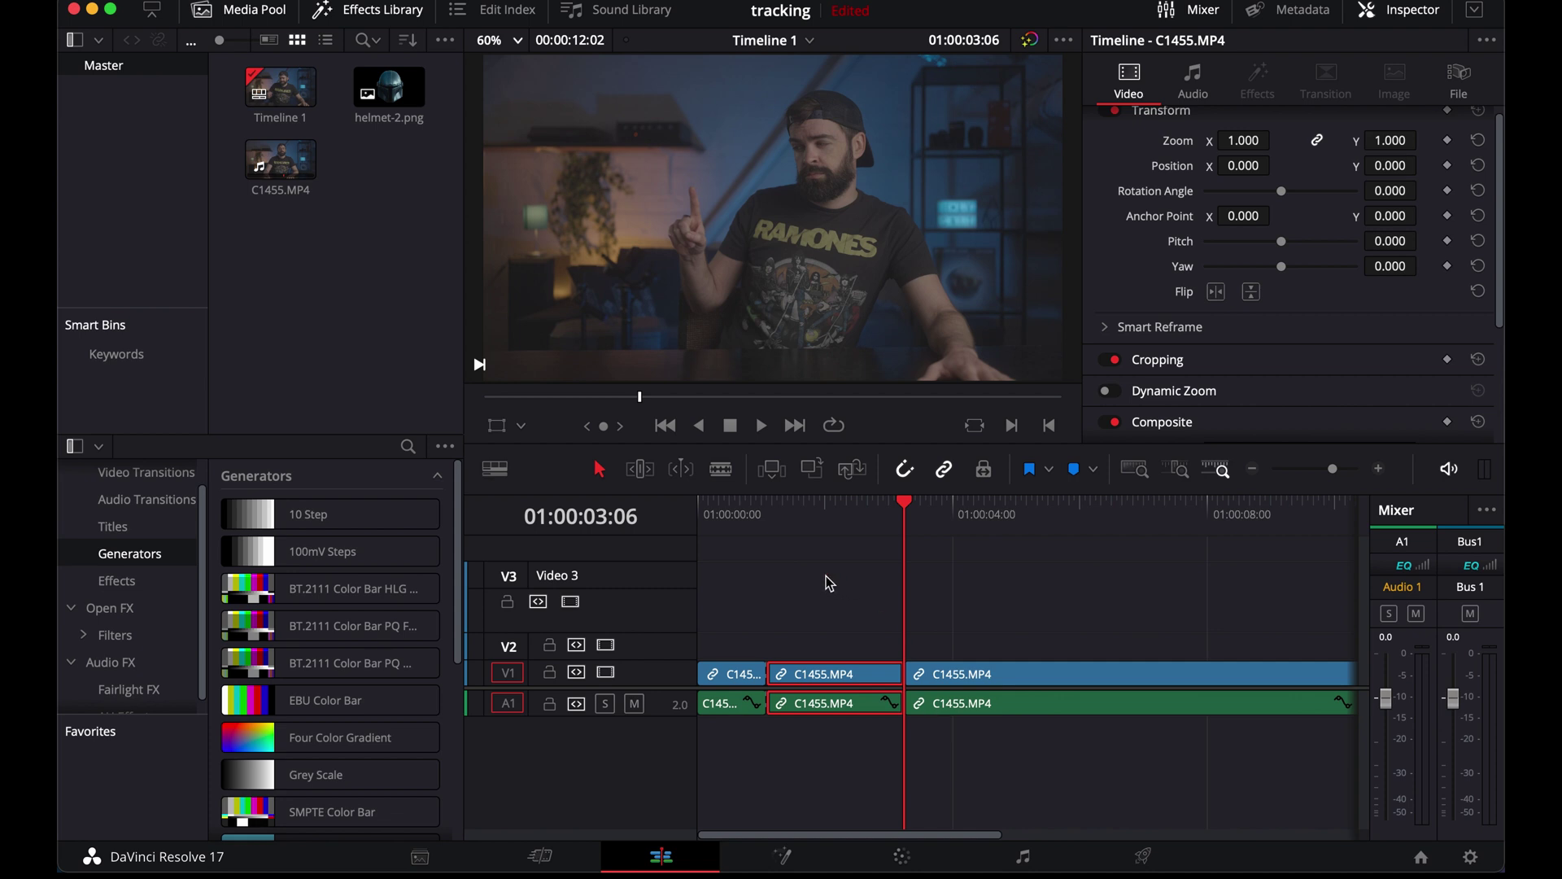
left_click(768, 518)
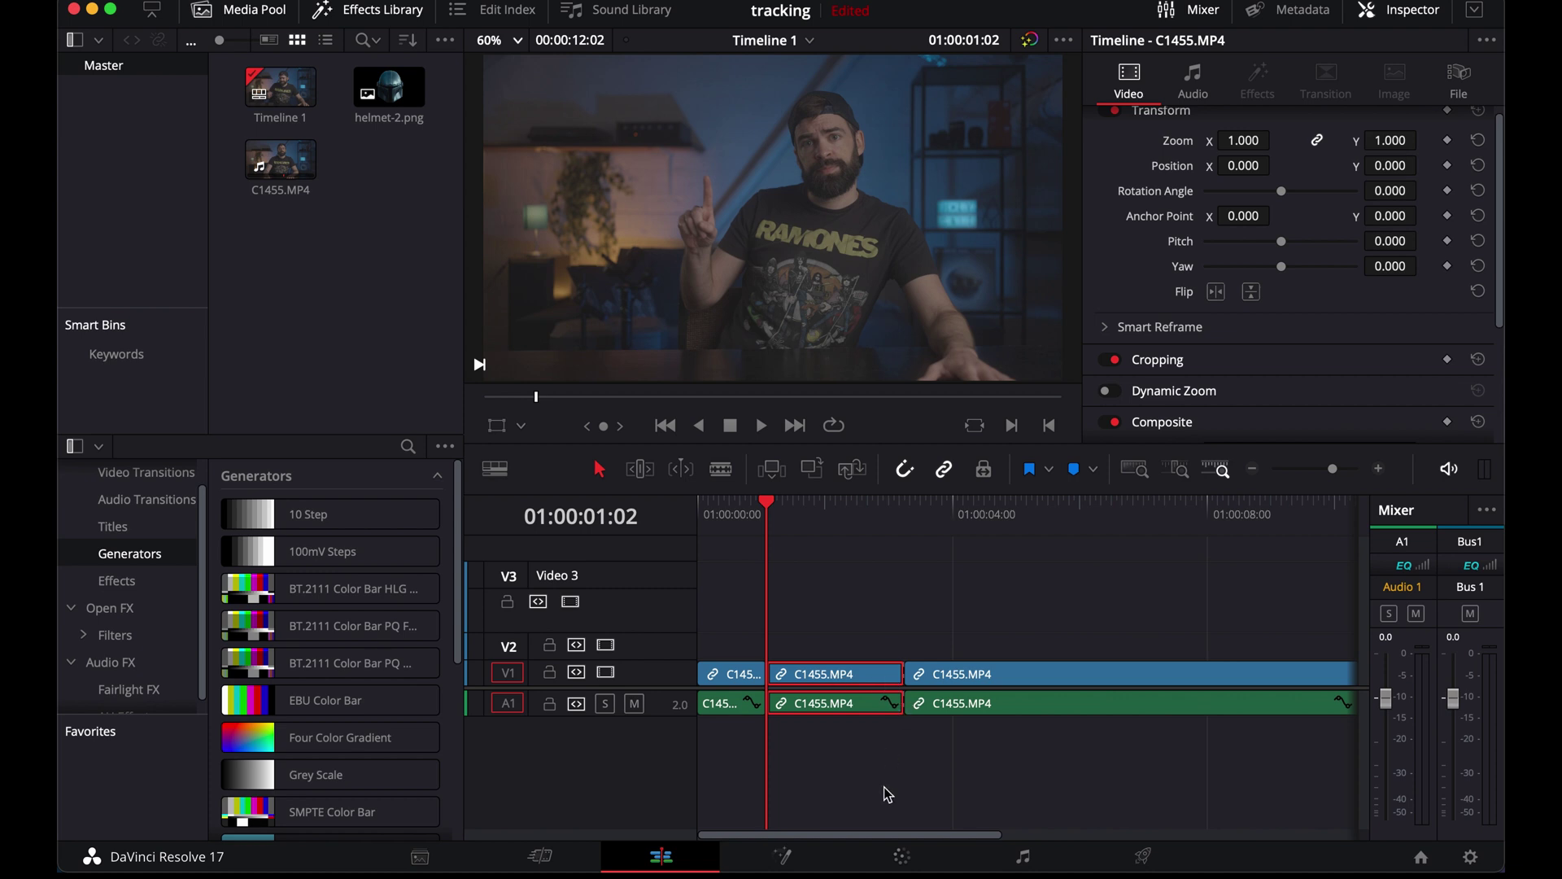
Step: Switch to the Color page with the frame fitted and show the Tracker palette
left_click(902, 857)
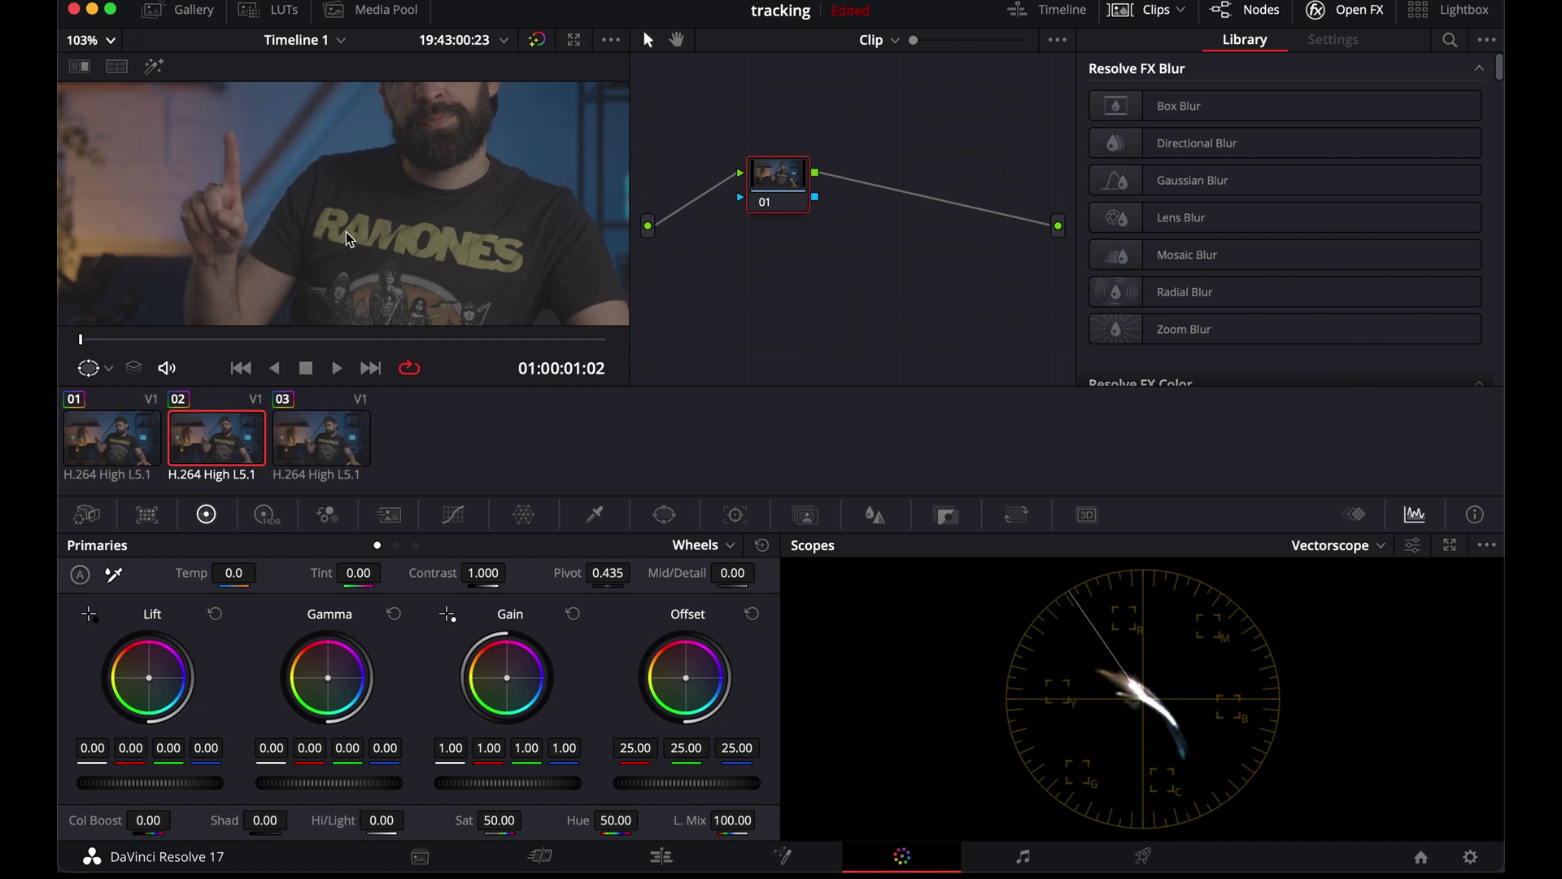
key("shift+z")
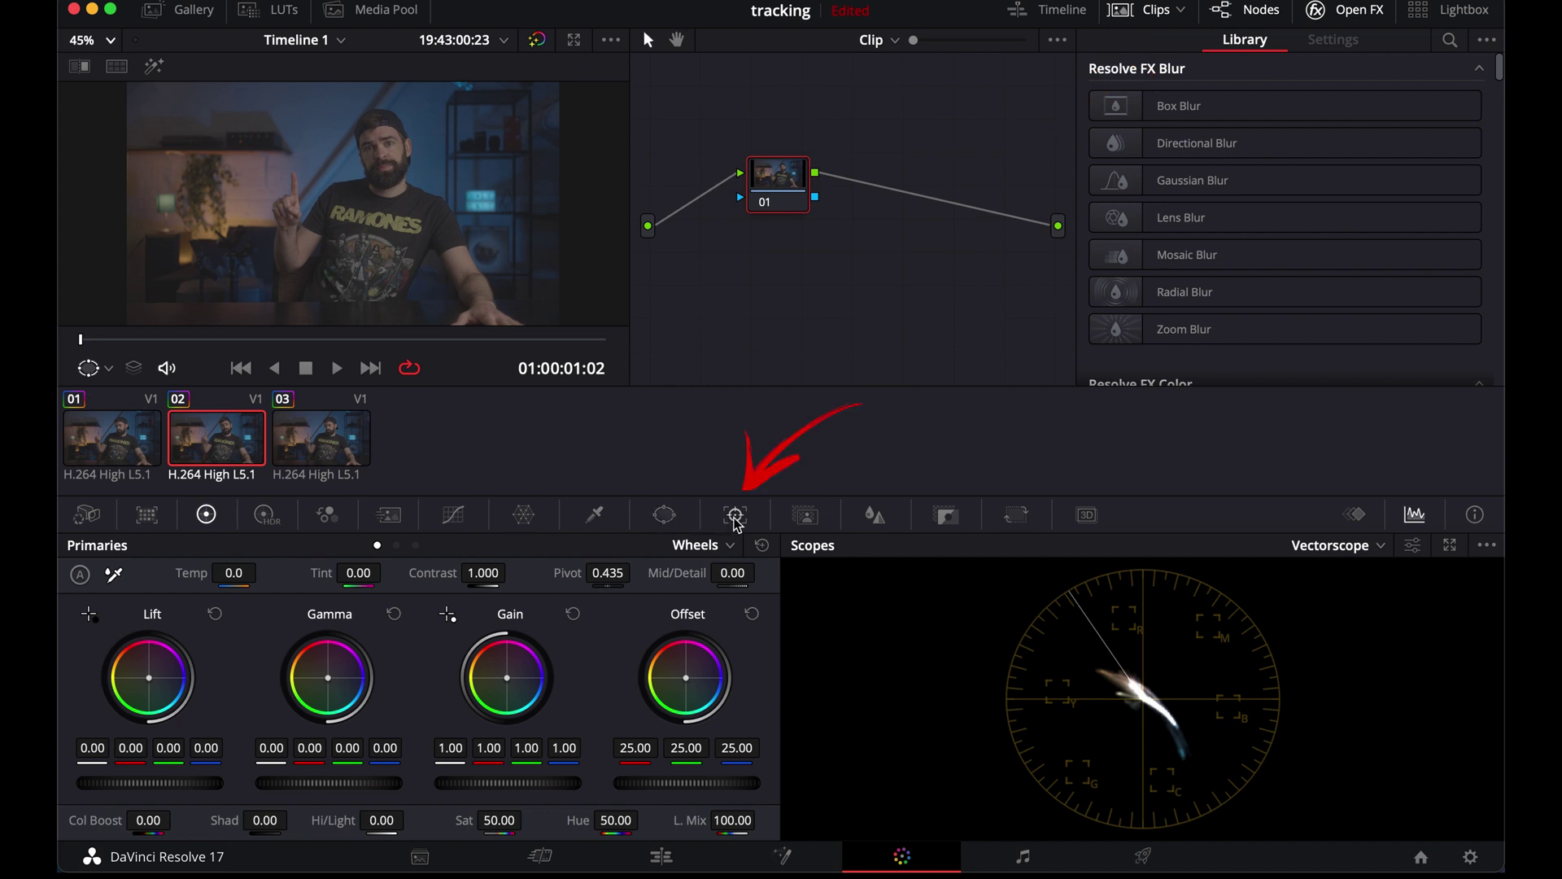
left_click(735, 517)
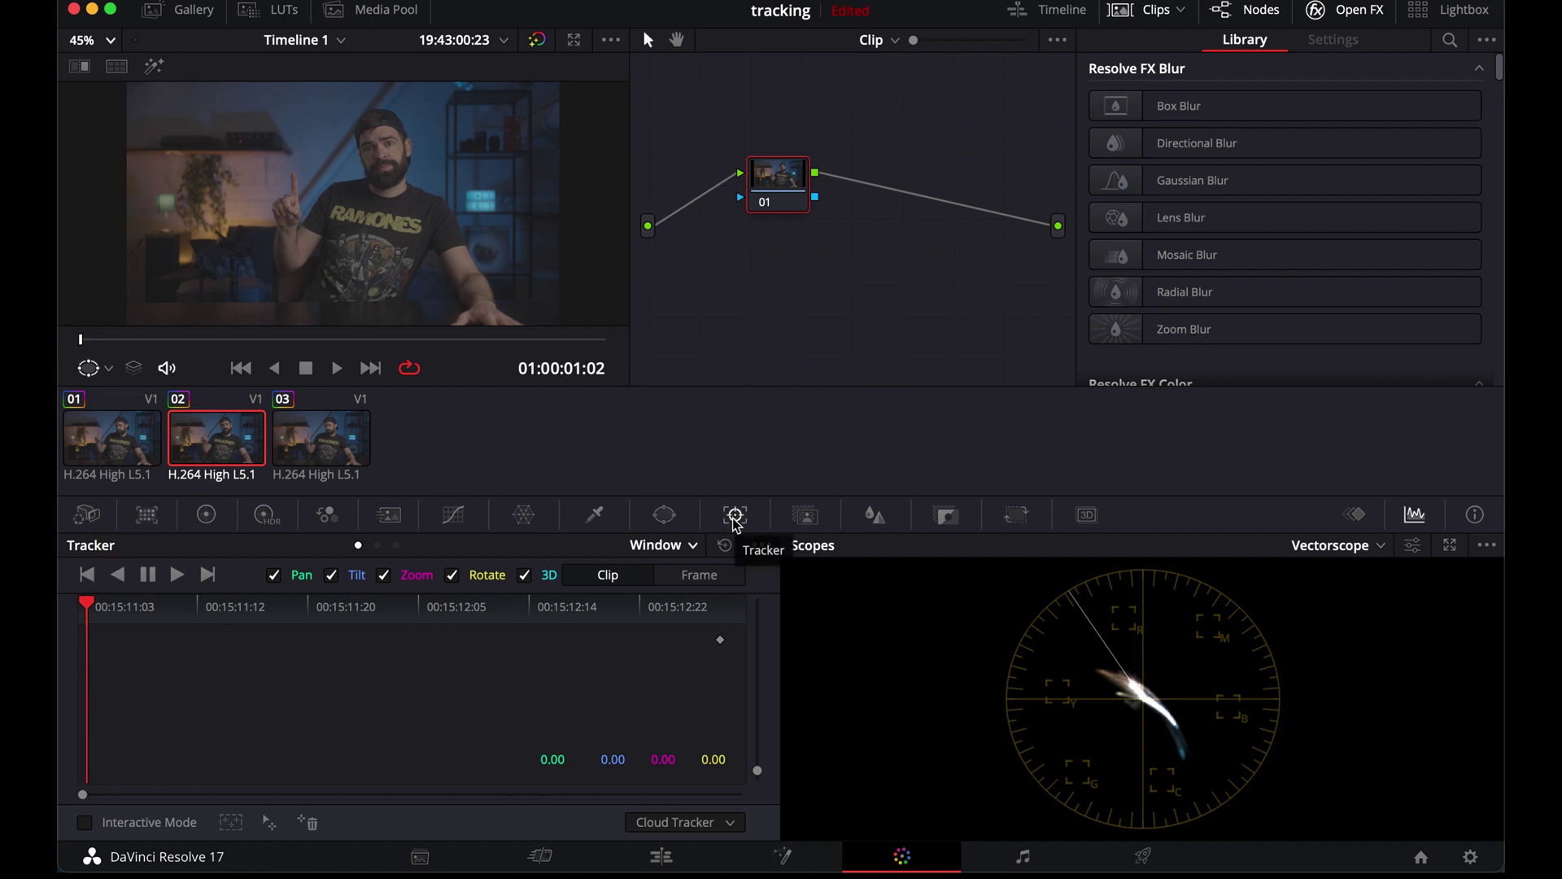
Step: Set the tracker to Stabilizer mode with Classic Stabilizer and Point Tracker
left_click(683, 545)
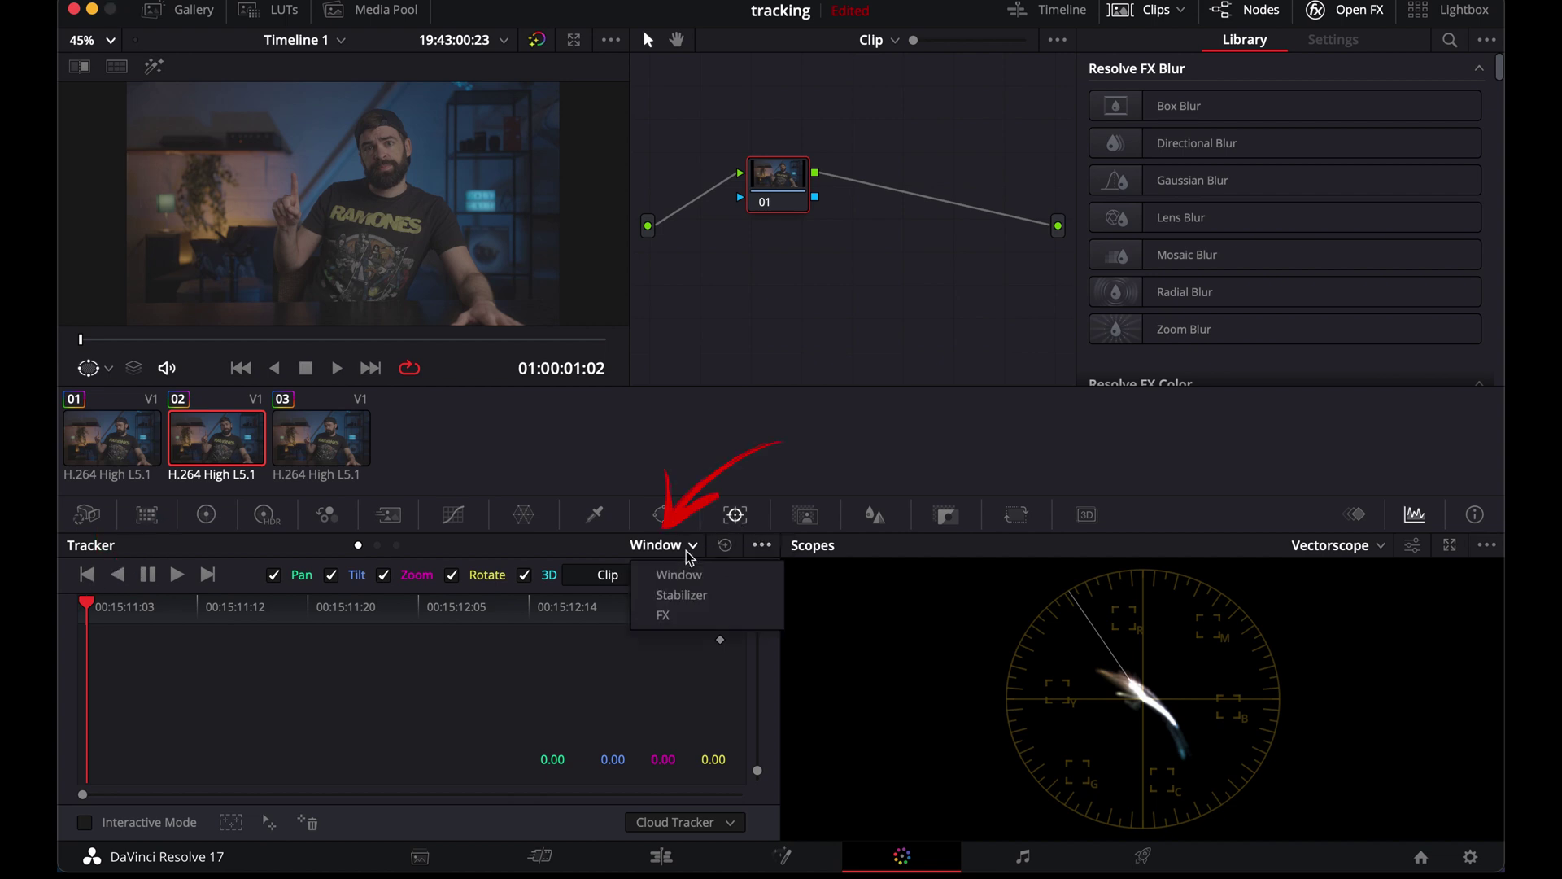
left_click(683, 595)
left_click(762, 546)
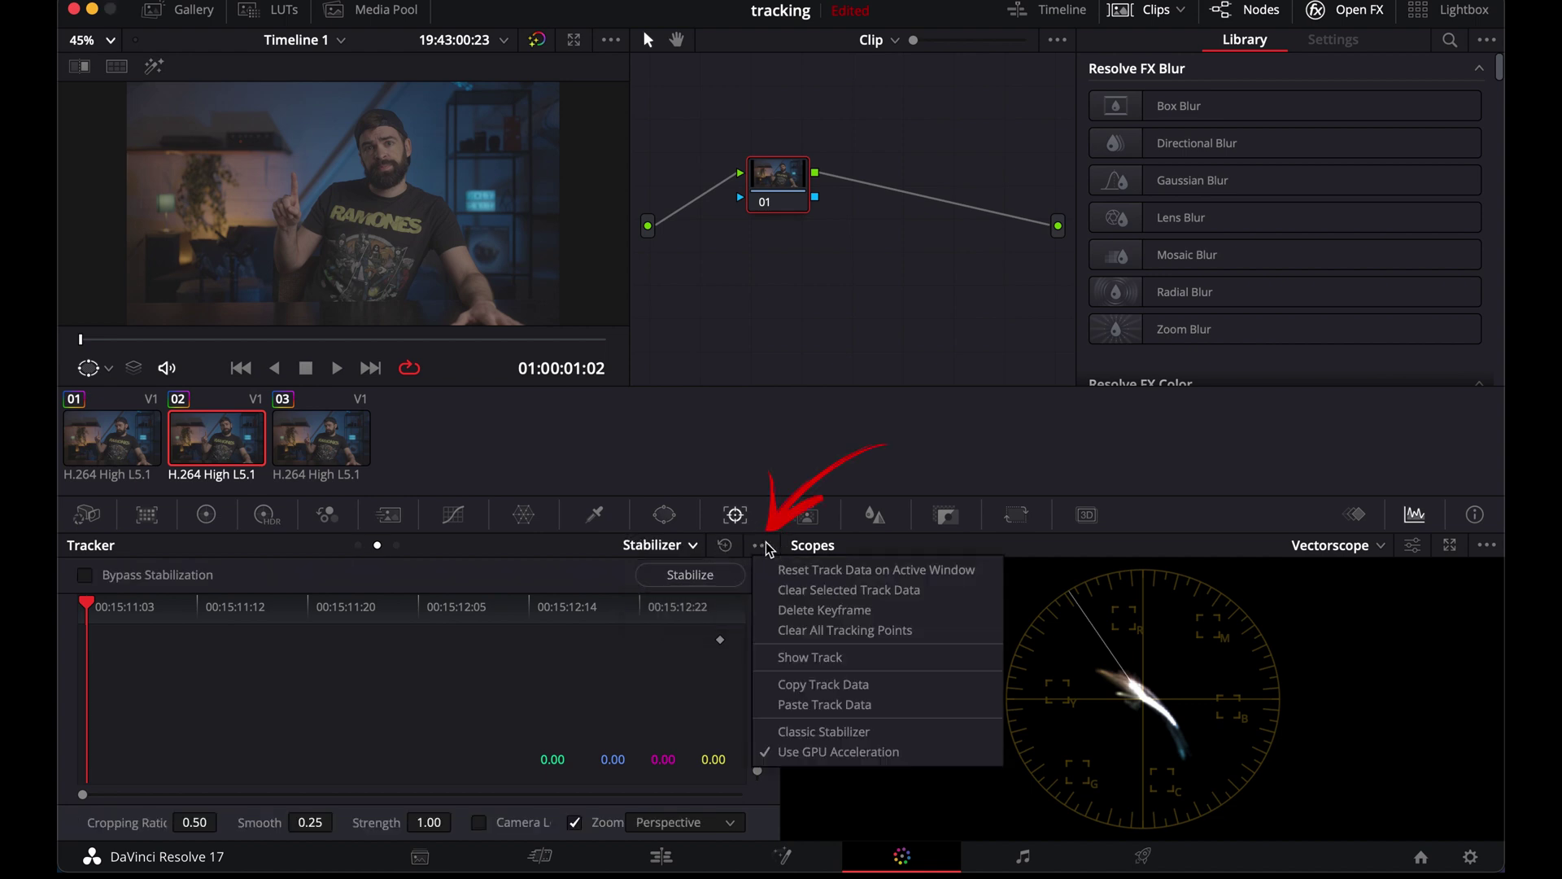
left_click(799, 732)
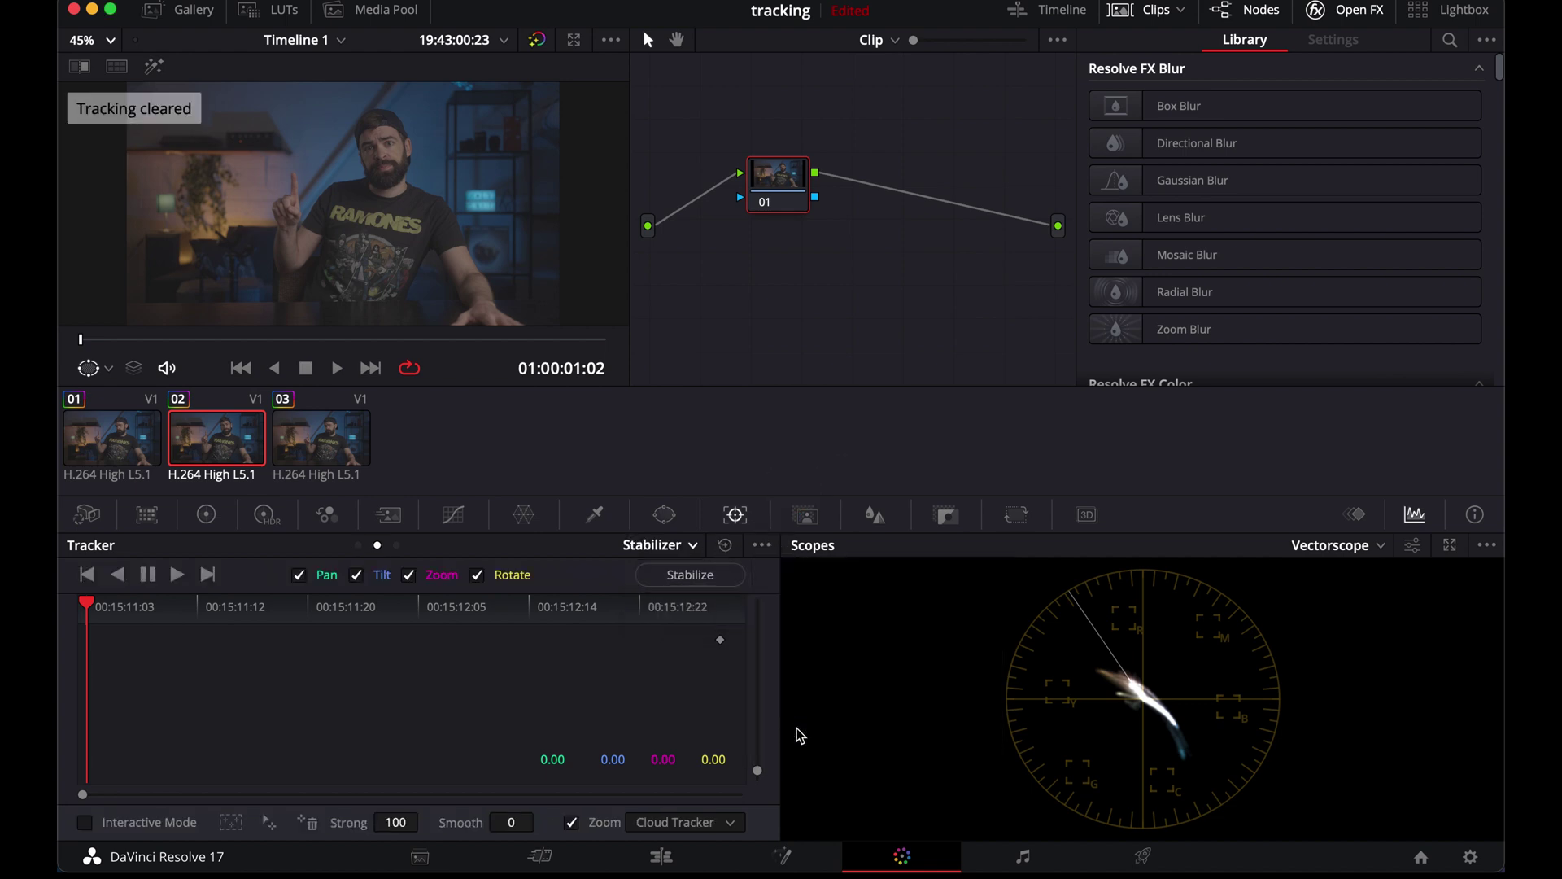
left_click(700, 823)
left_click(696, 796)
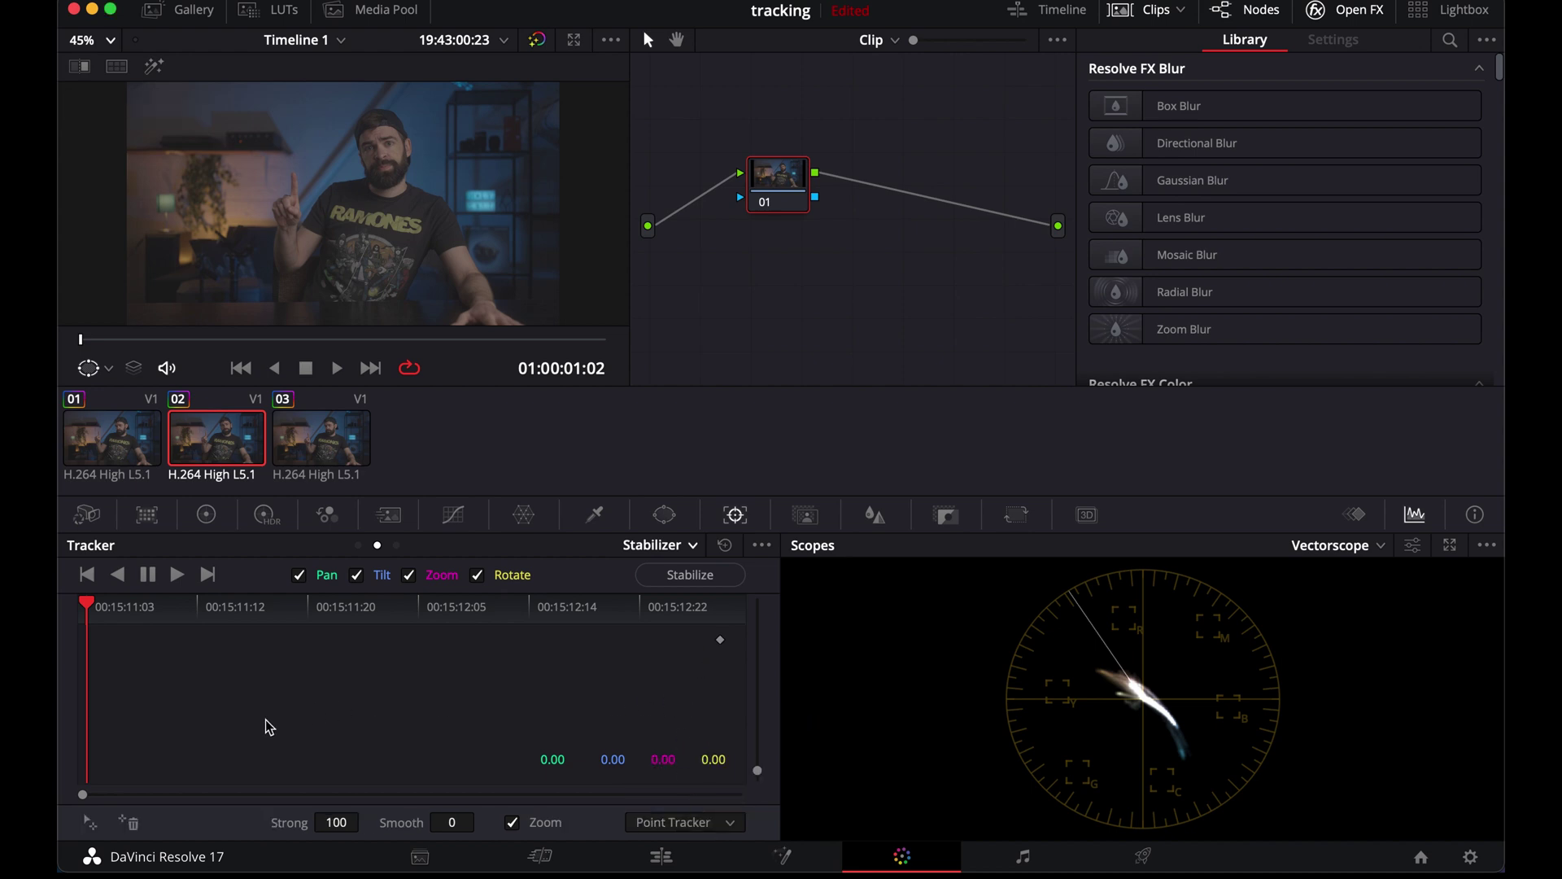
Step: Add a tracker point and position it on the tip of the raised finger
left_click(90, 824)
scroll(308, 176, "up", 5)
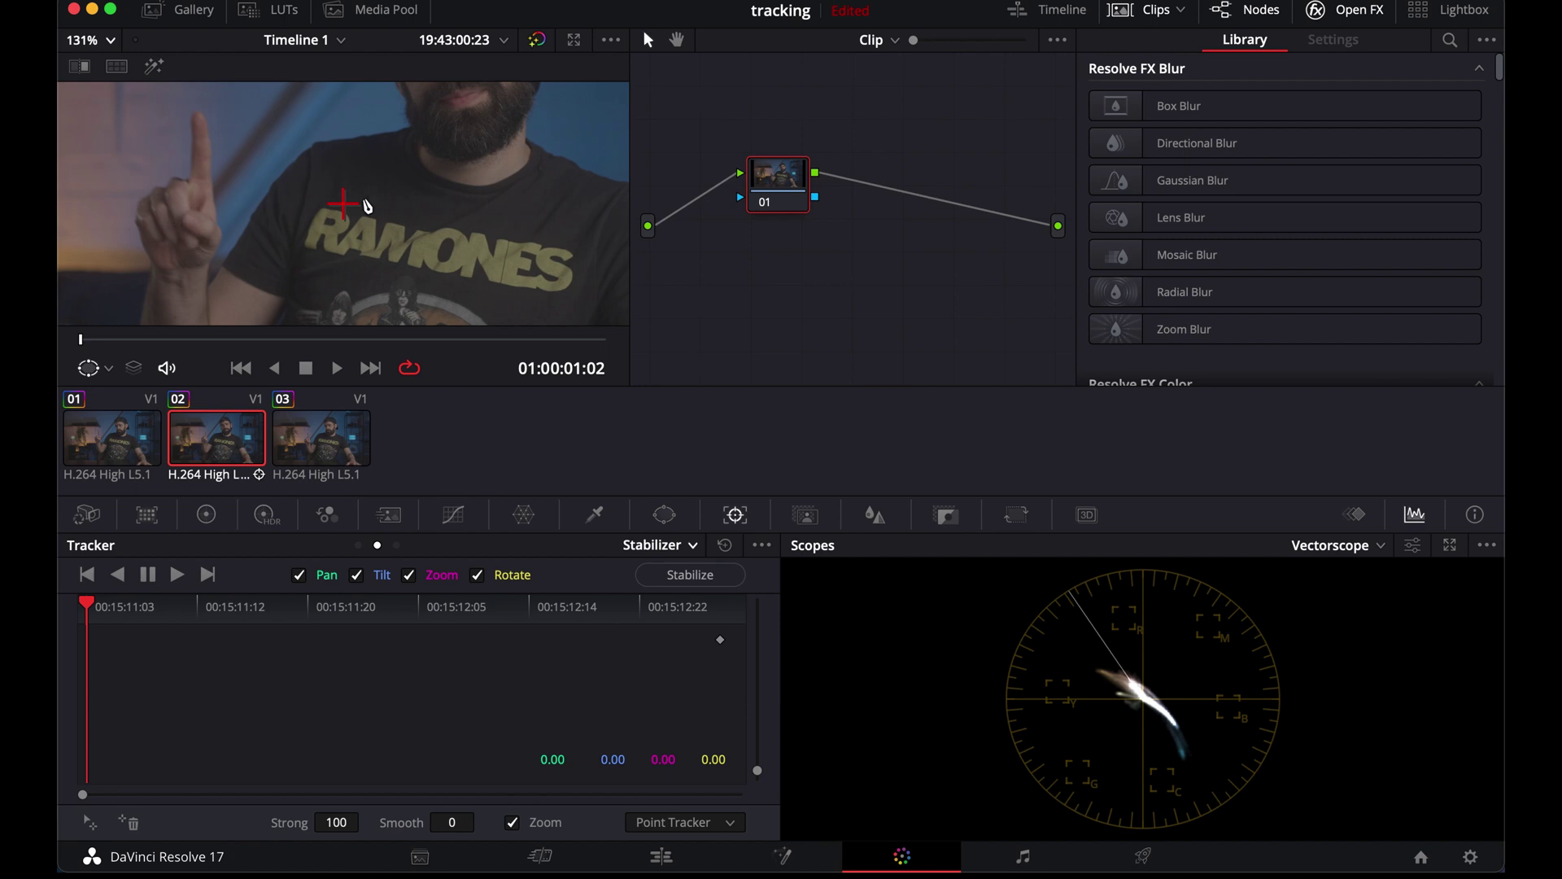
left_click_drag(343, 203, 183, 220)
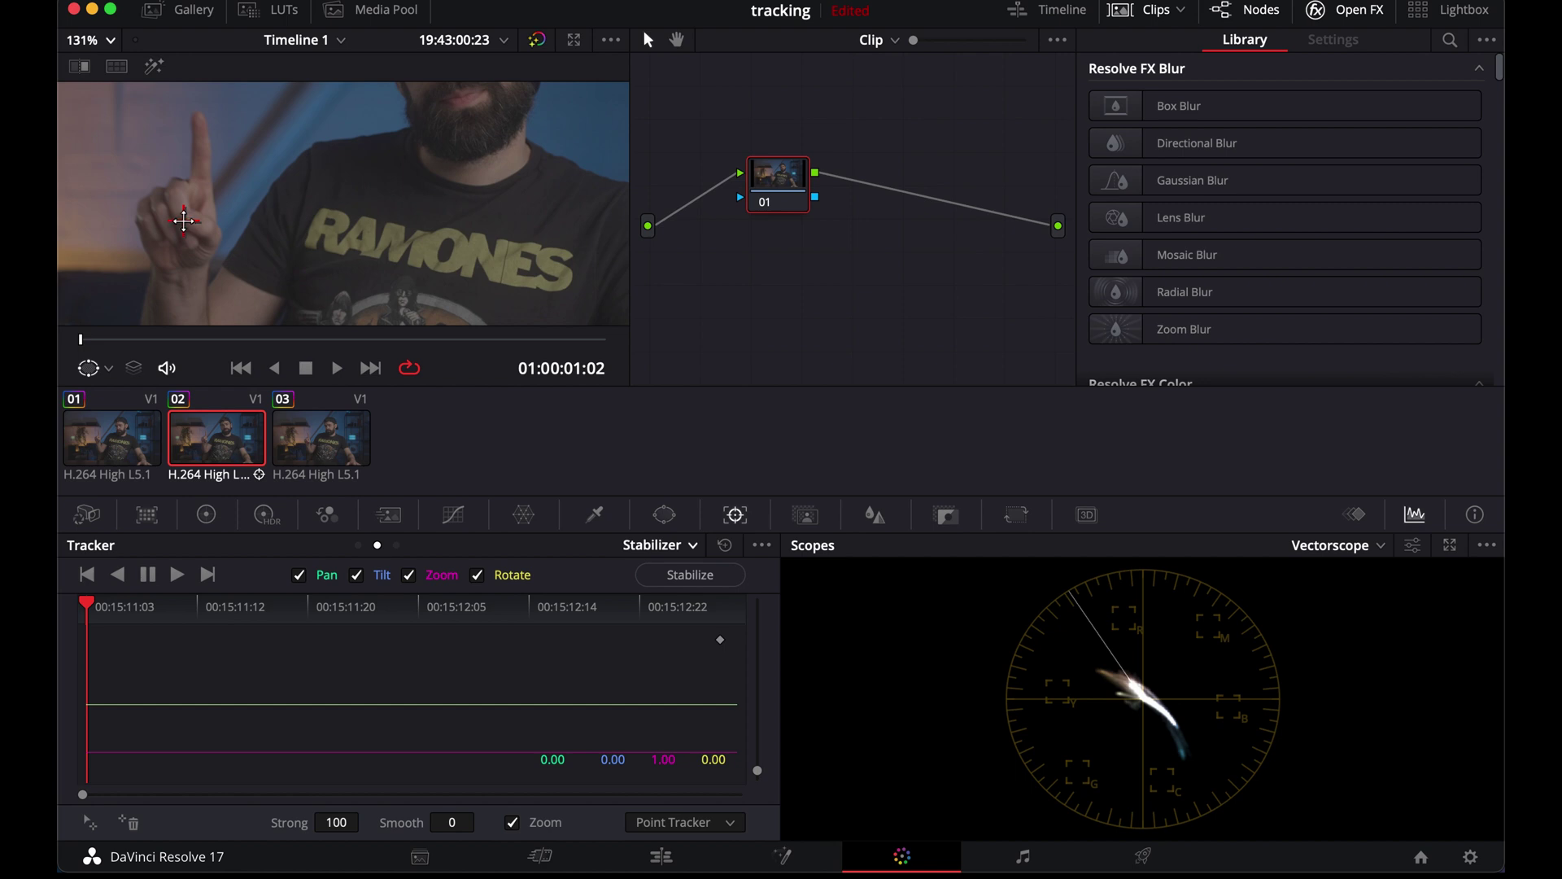
scroll(184, 220, "down", 3)
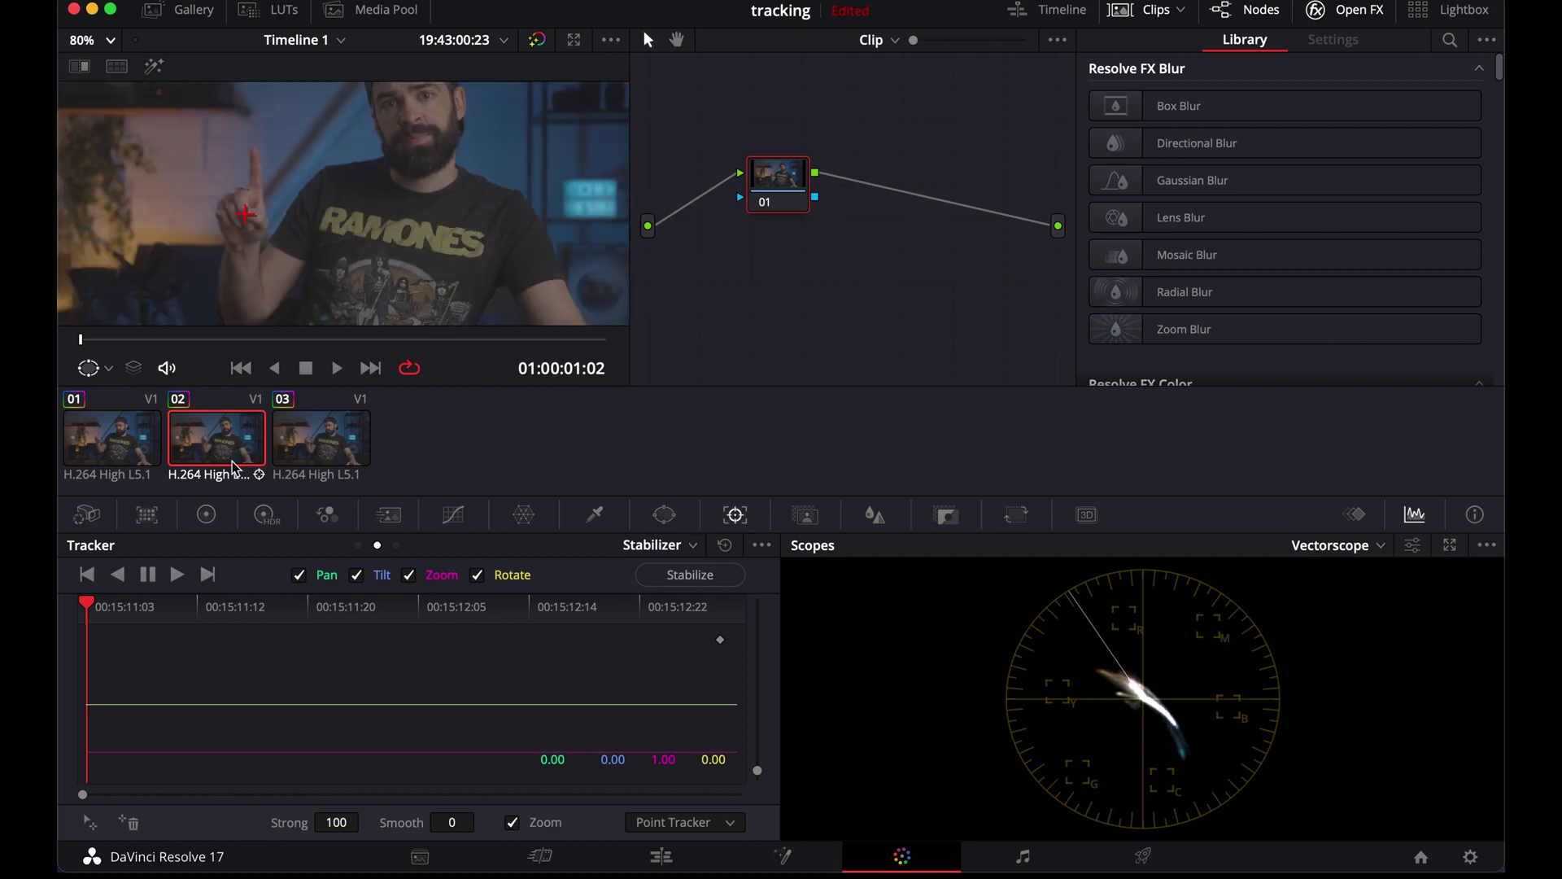
Step: Track the fingertip forward through the middle clip, then scrub back to its start
left_click(181, 576)
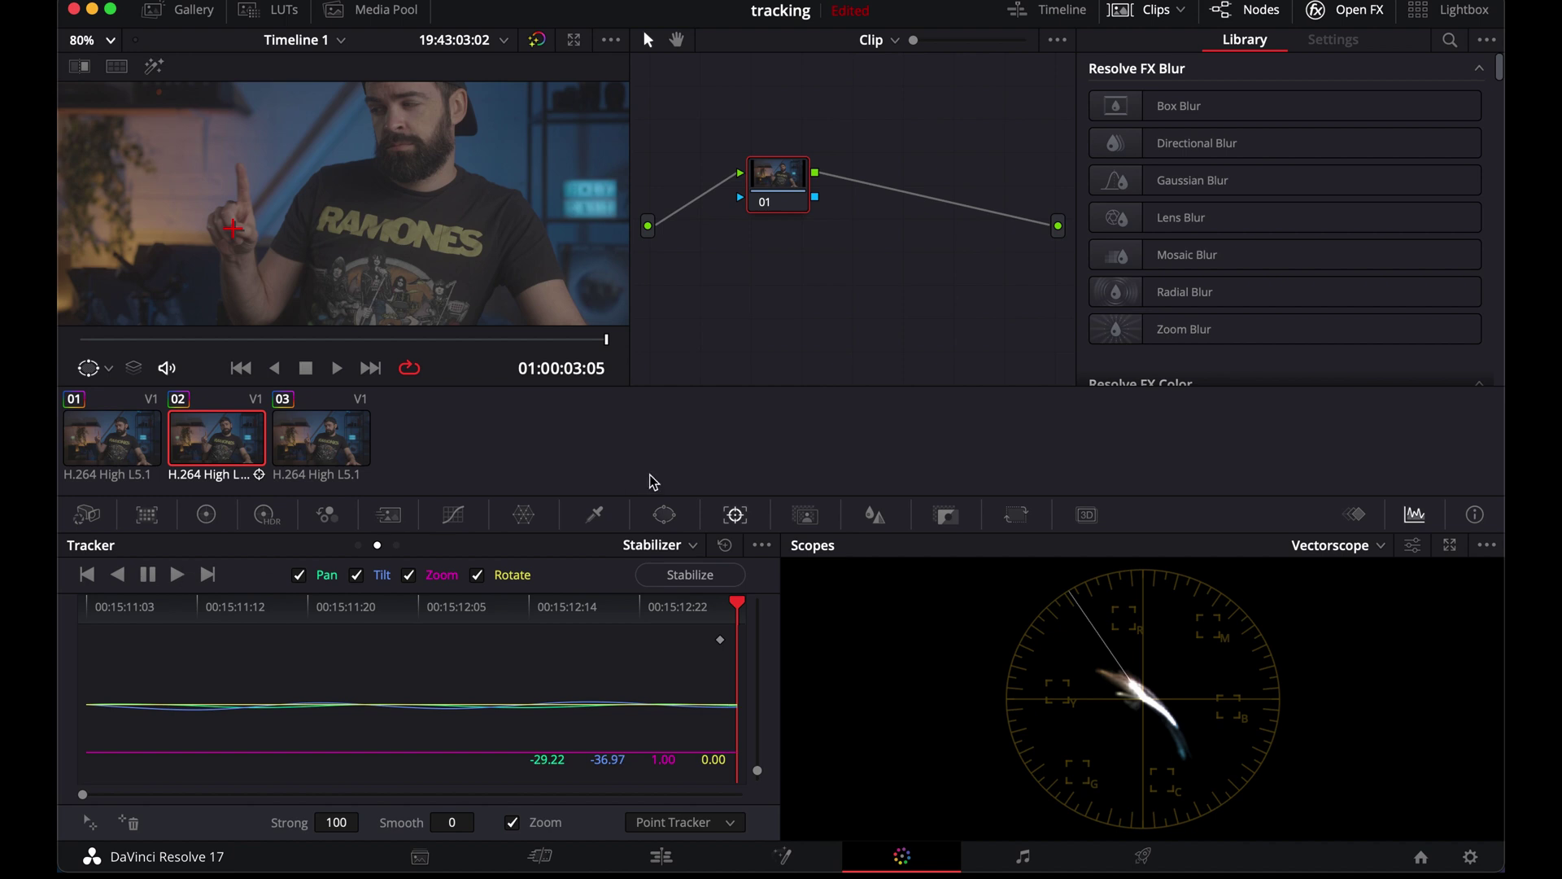
left_click_drag(737, 607, 199, 614)
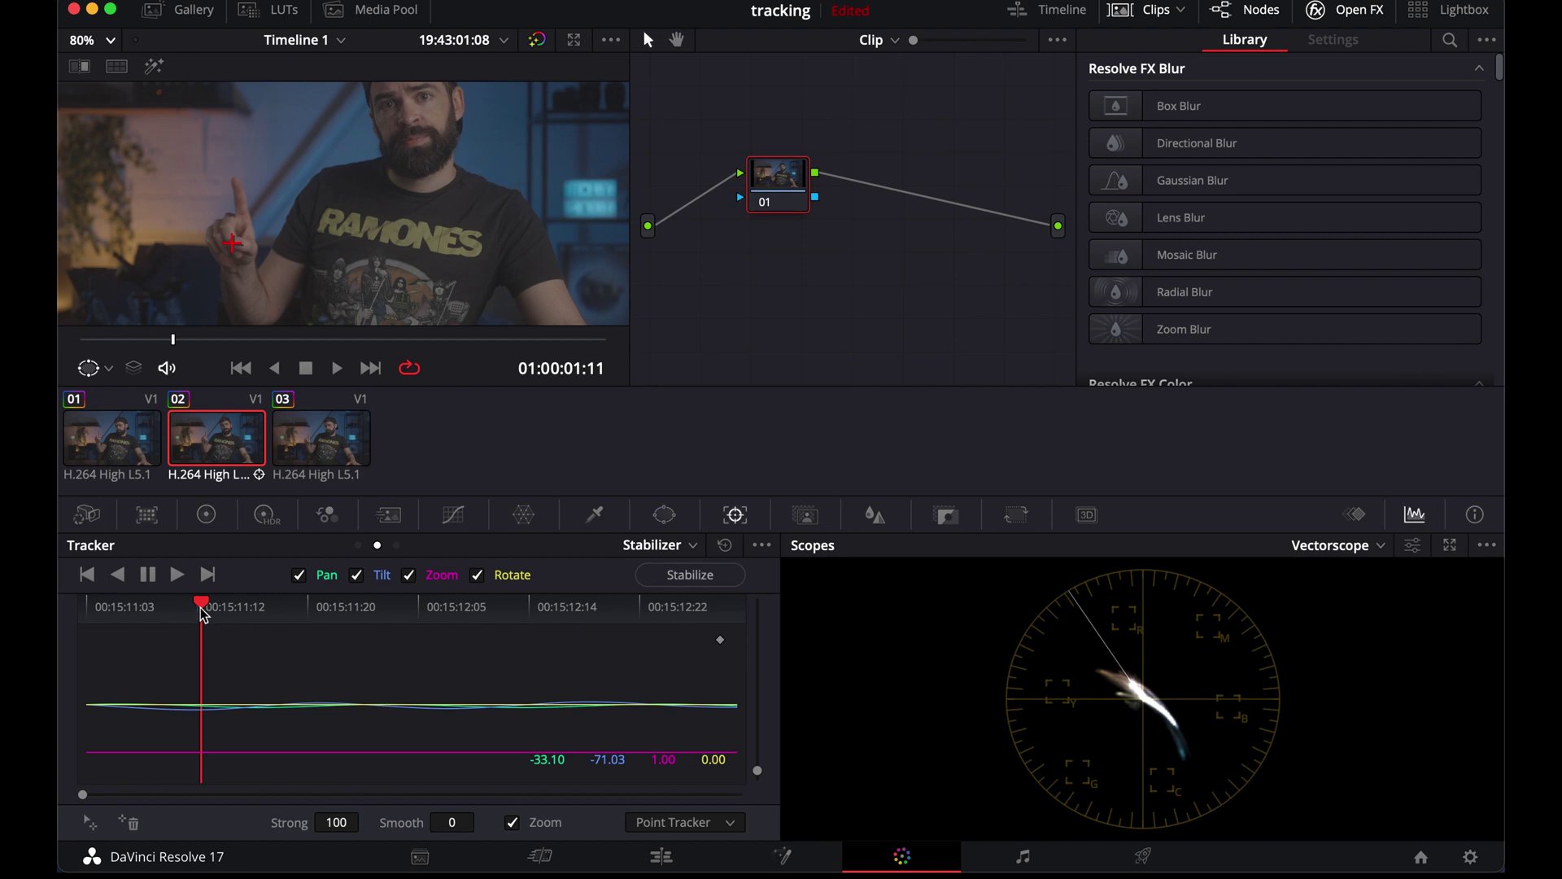
left_click_drag(203, 614, 85, 606)
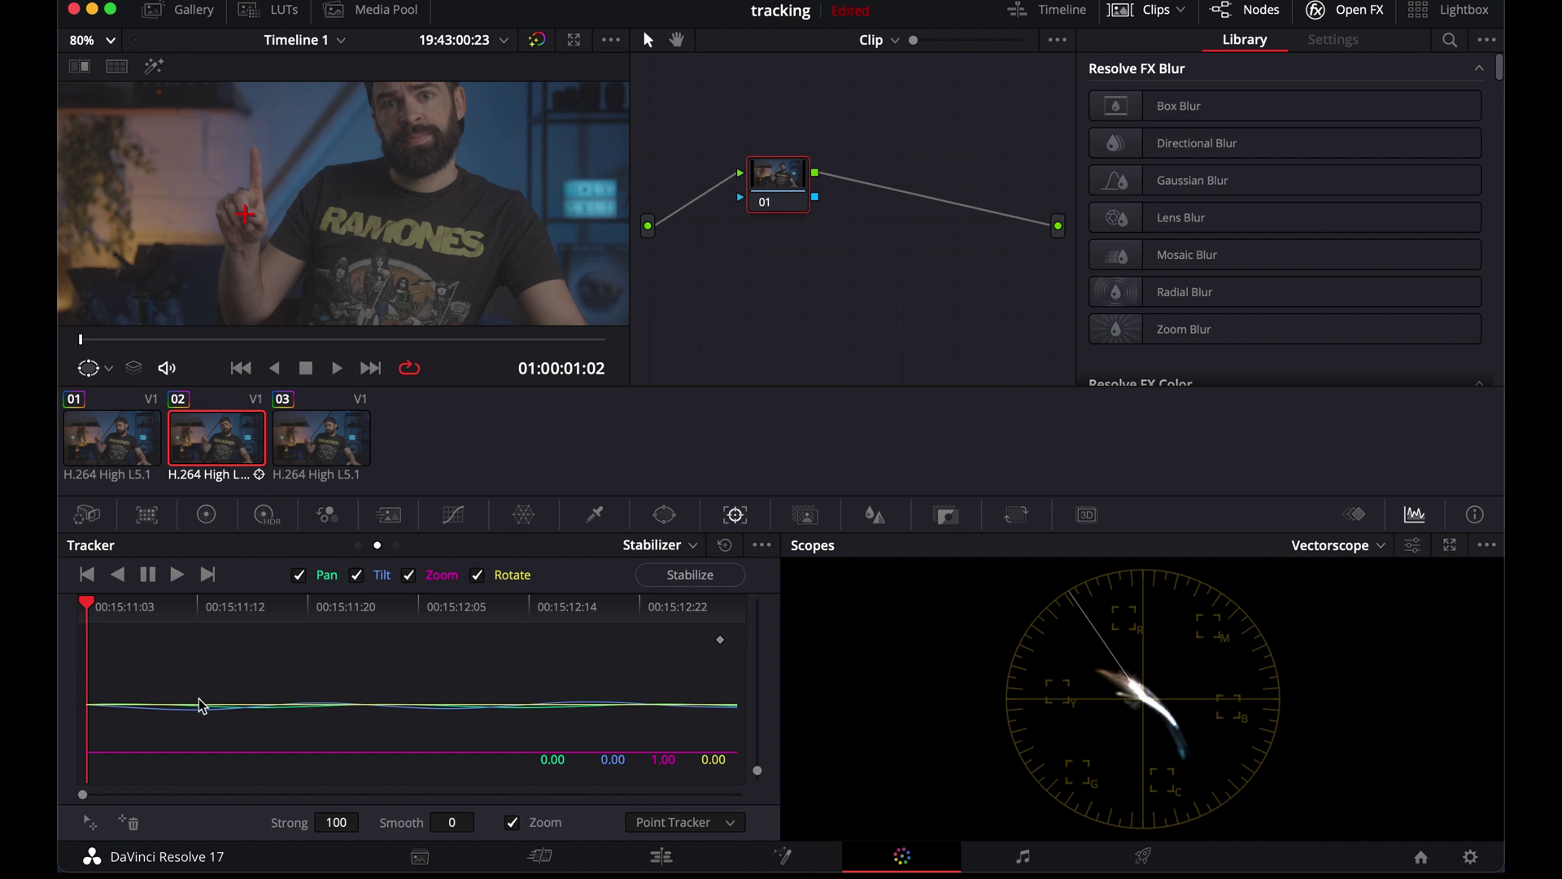
Step: Copy the fingertip track data and go back to the Edit page
left_click(762, 546)
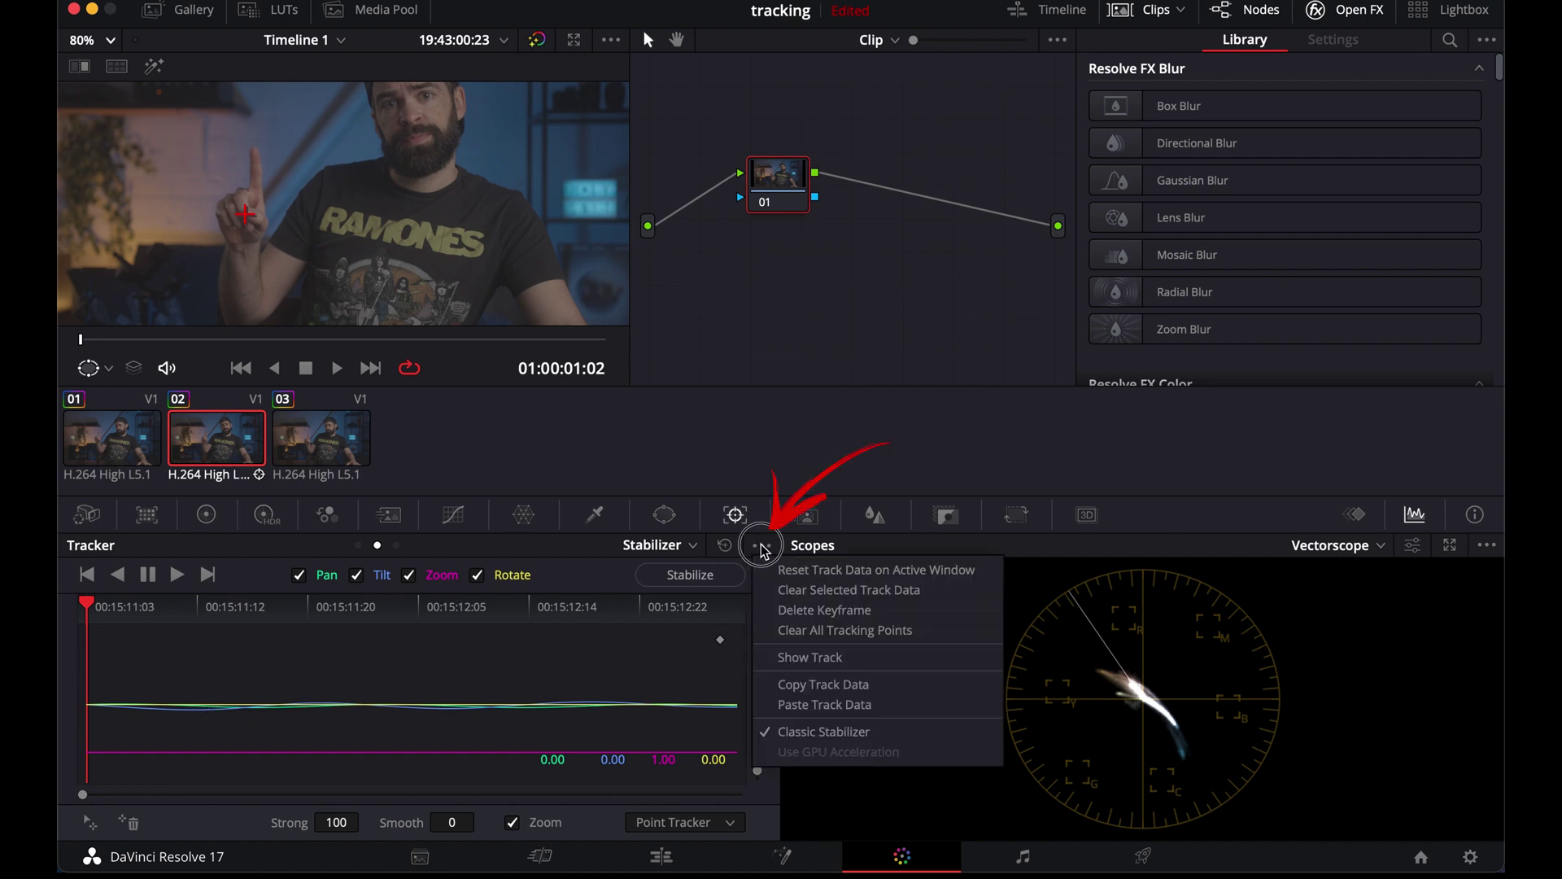
left_click(823, 685)
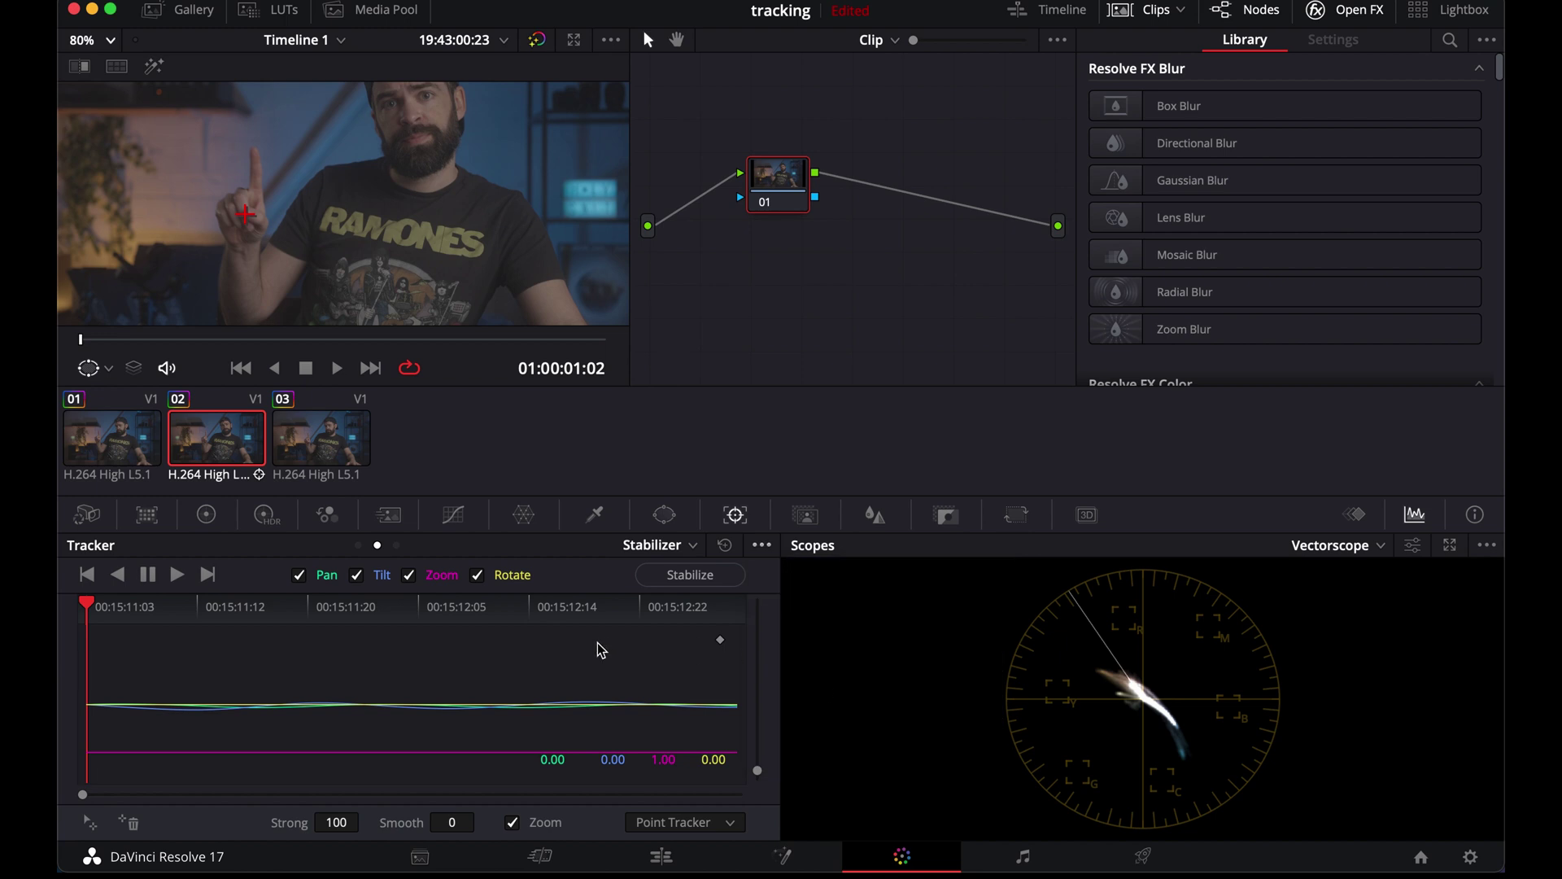
left_click(661, 856)
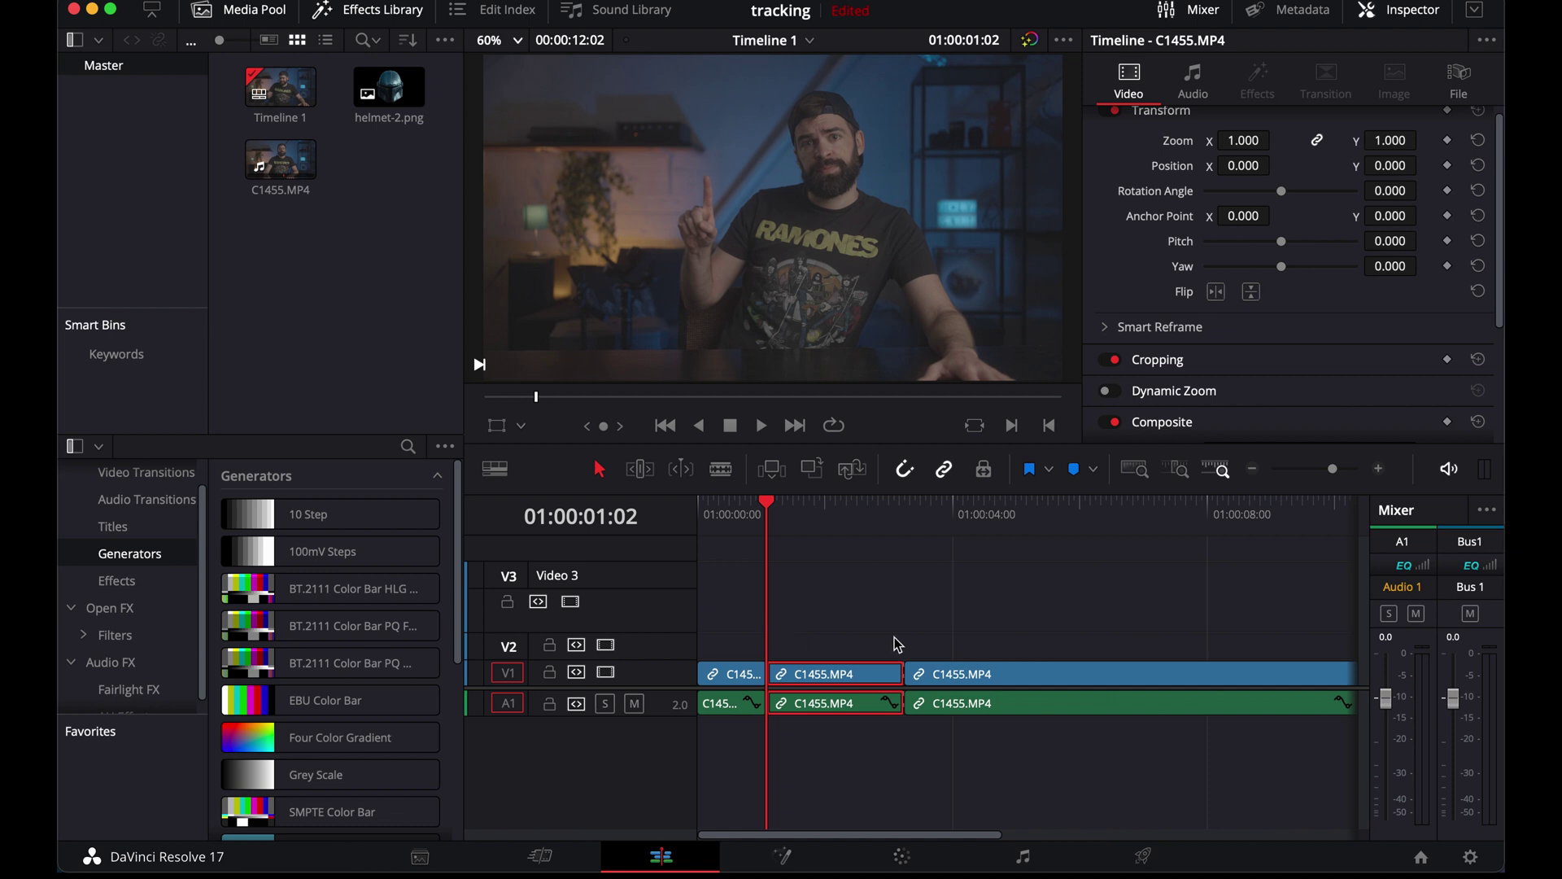
Step: Place helmet-2.png on V2 over the middle clip, trimmed to match, at Zoom 0.220, Position -228, 72
left_click_drag(388, 86, 875, 651)
left_click_drag(1068, 654, 900, 654)
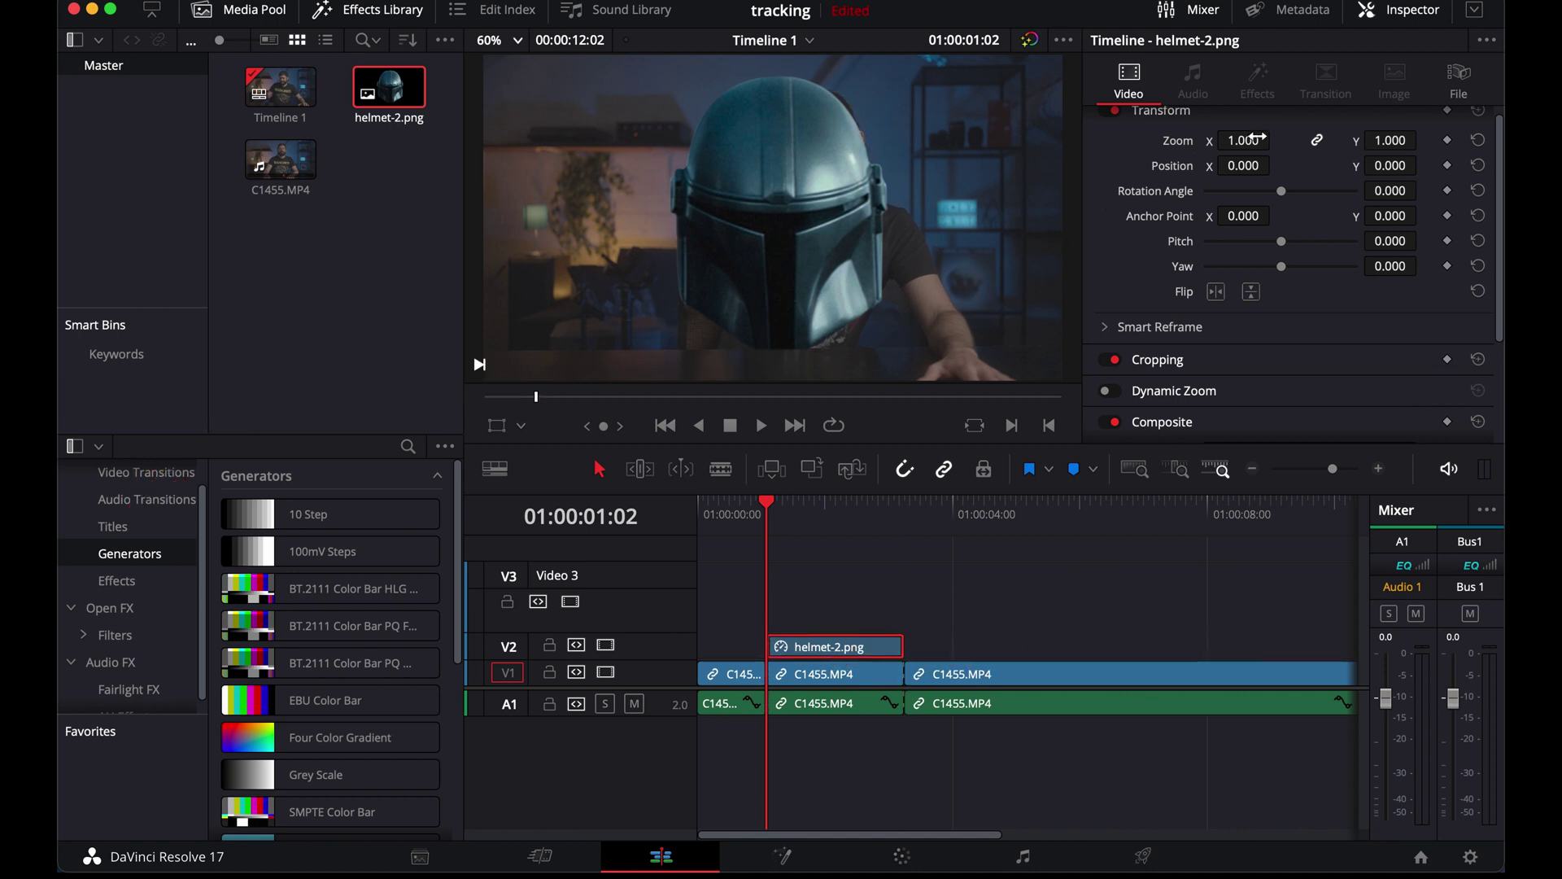
left_click_drag(1246, 141, 1013, 168)
left_click_drag(1390, 166, 1461, 171)
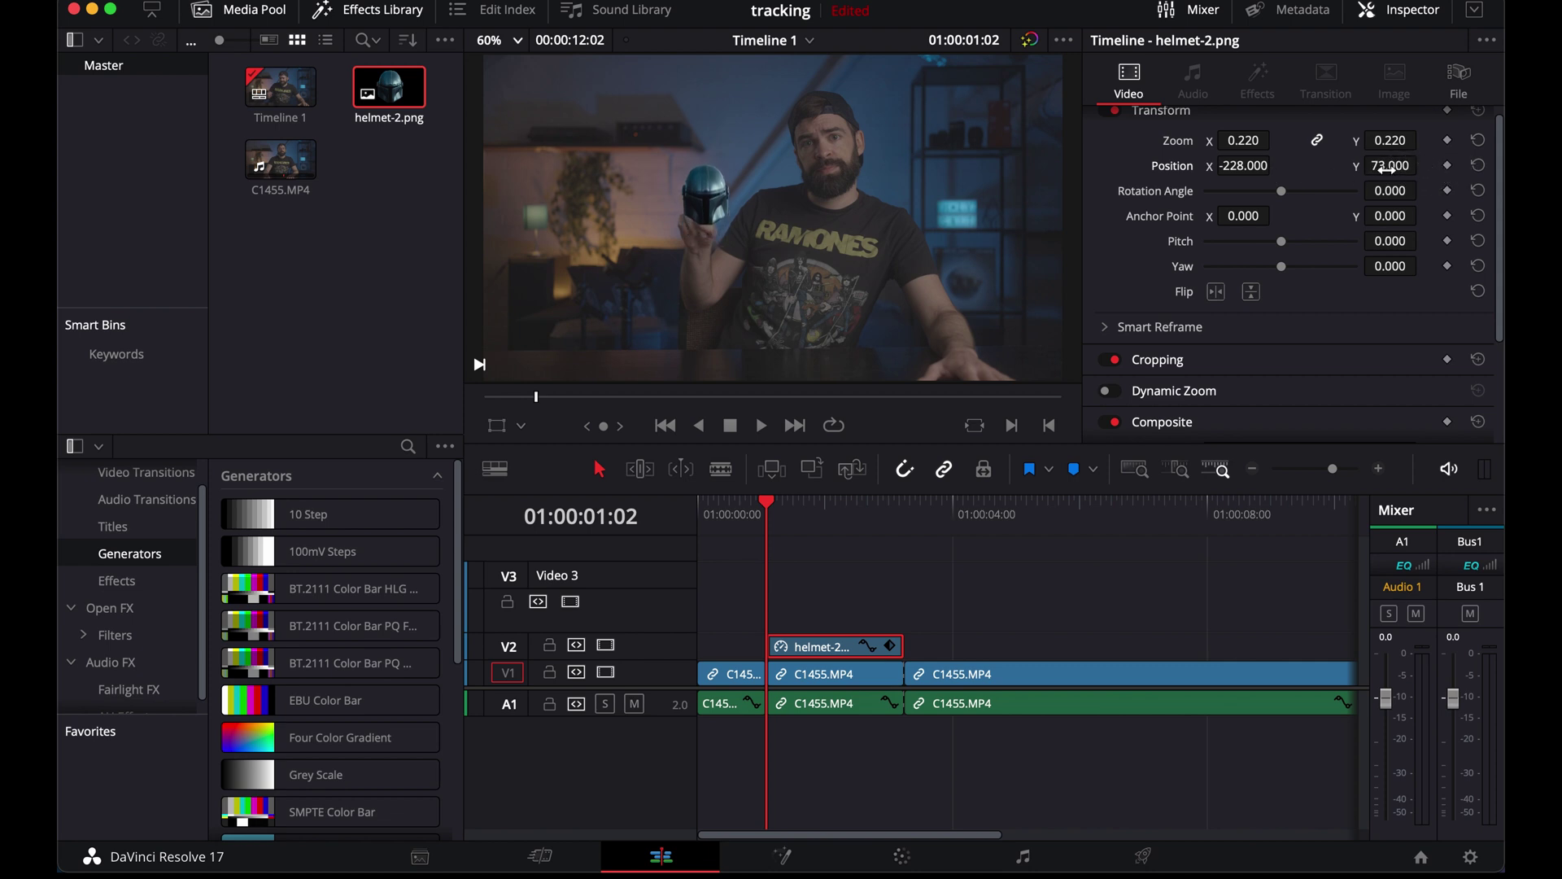
scroll(1301, 260, "down", 2)
scroll(773, 244, "down", 1)
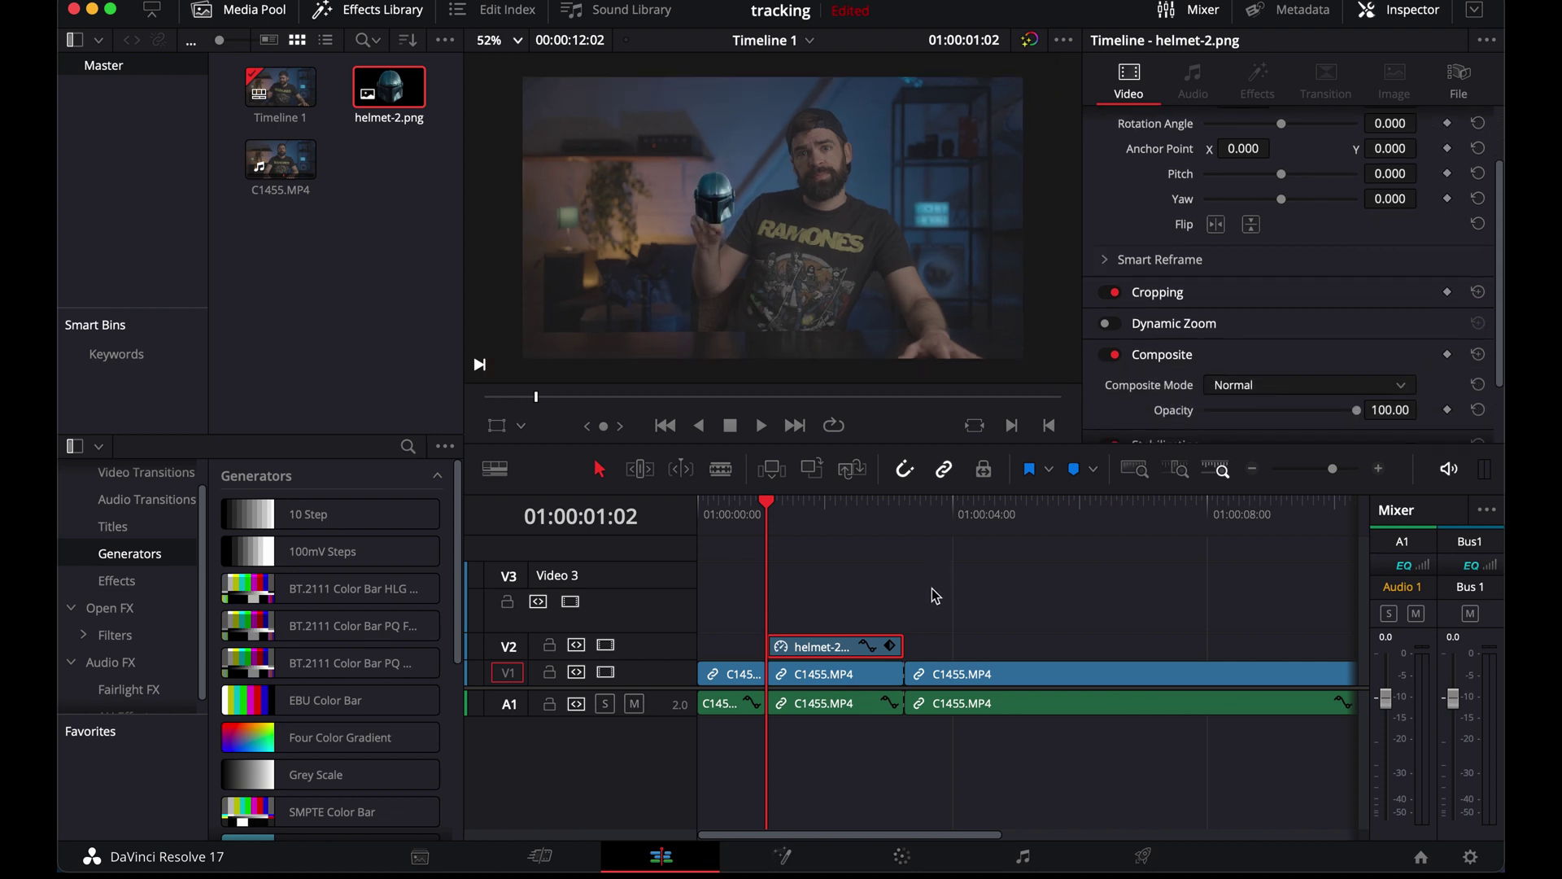
Step: Fit the viewer and convert the helmet-2.png clip into Compound Clip 1
left_click(516, 40)
left_click(509, 63)
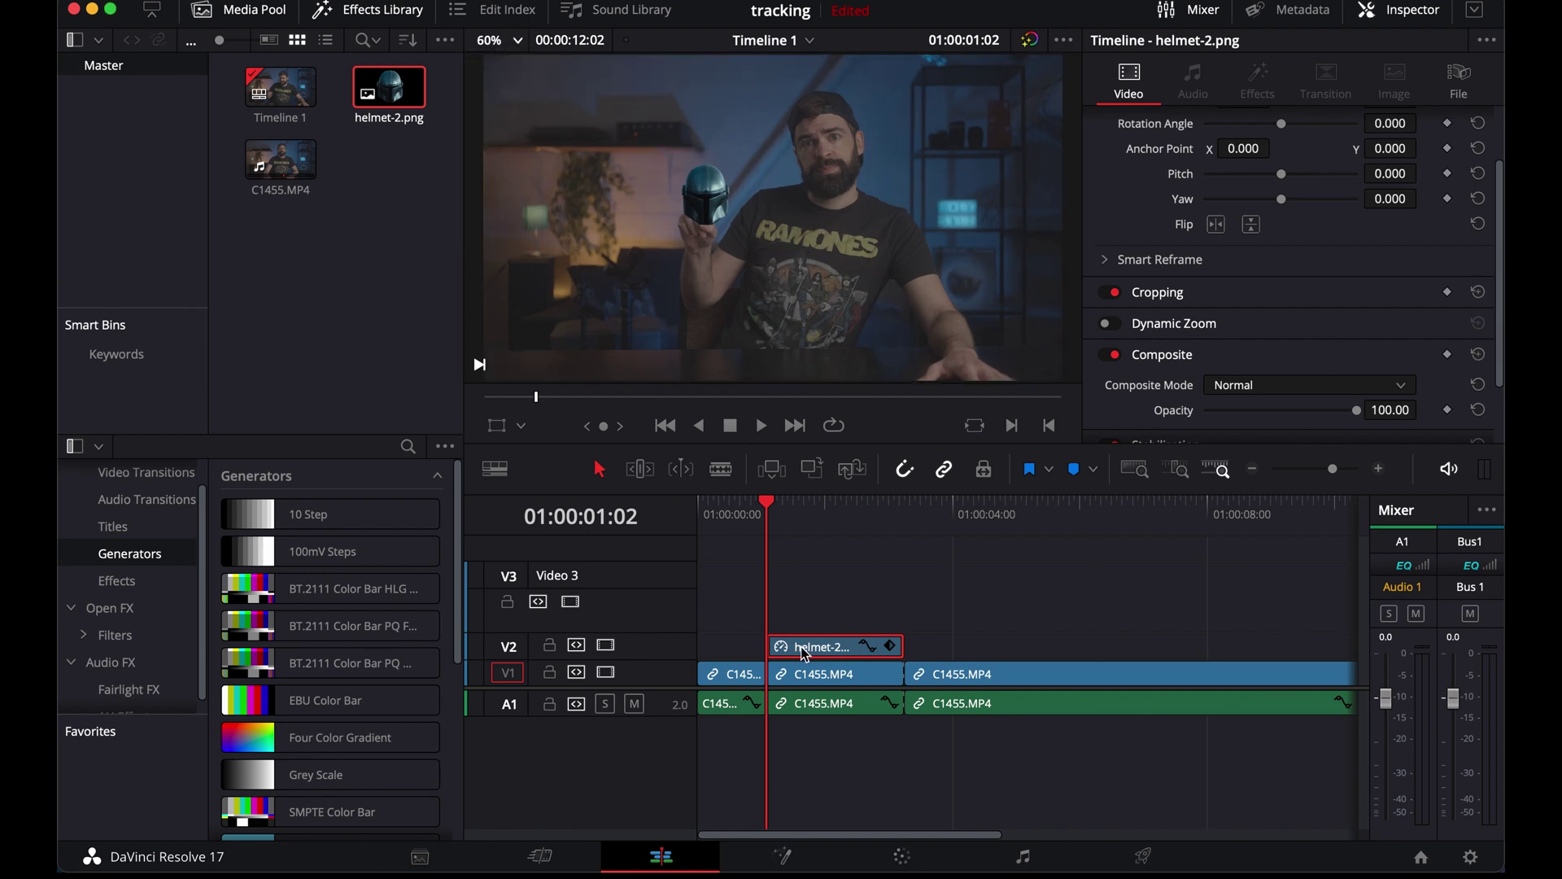
right_click(837, 653)
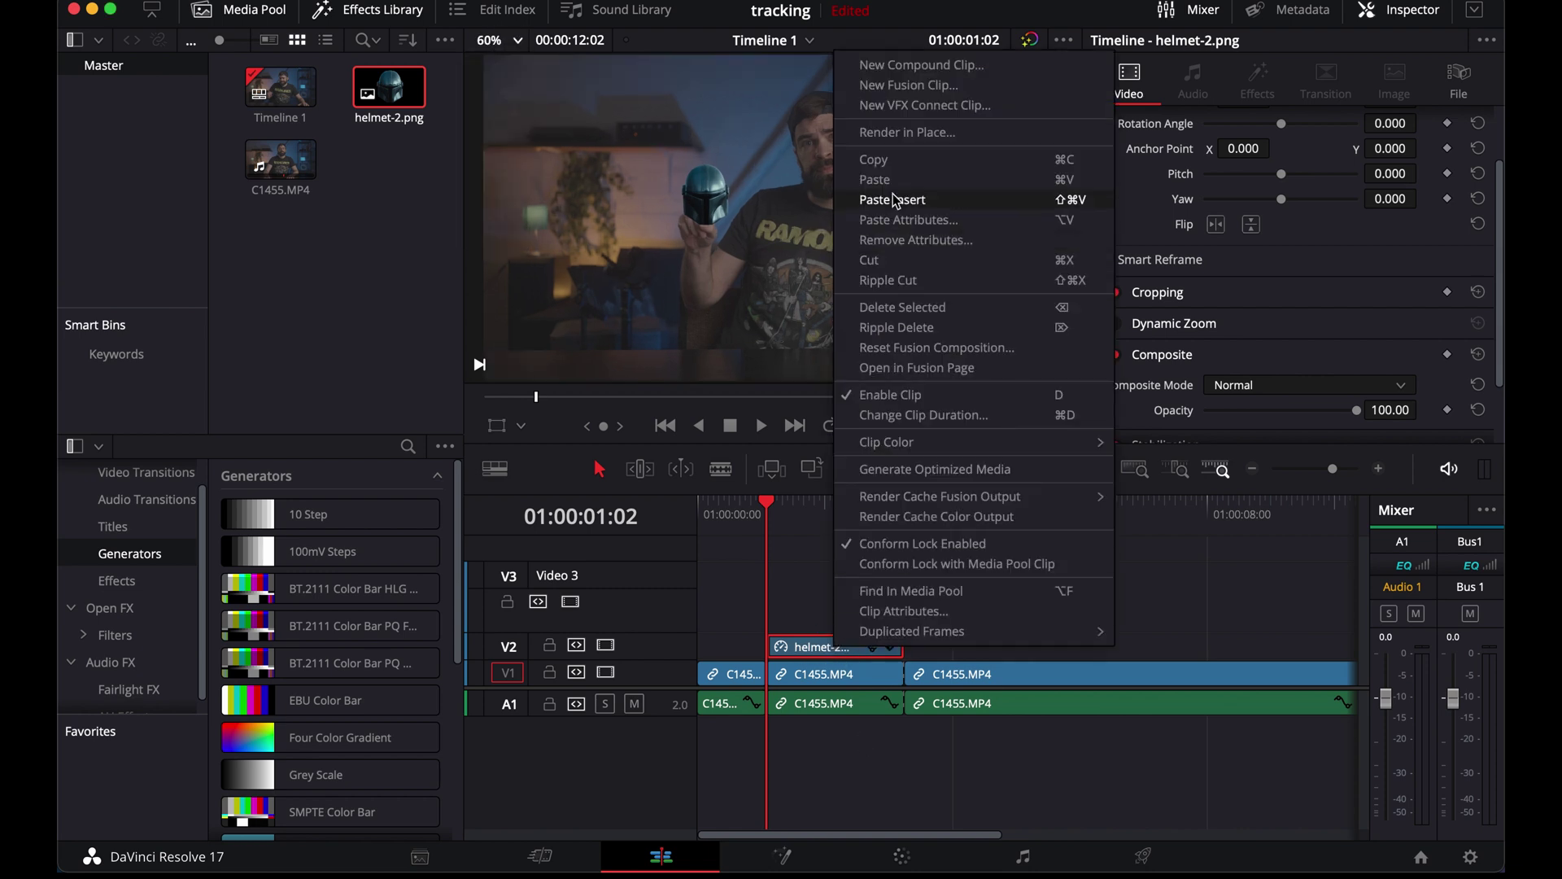
left_click(953, 73)
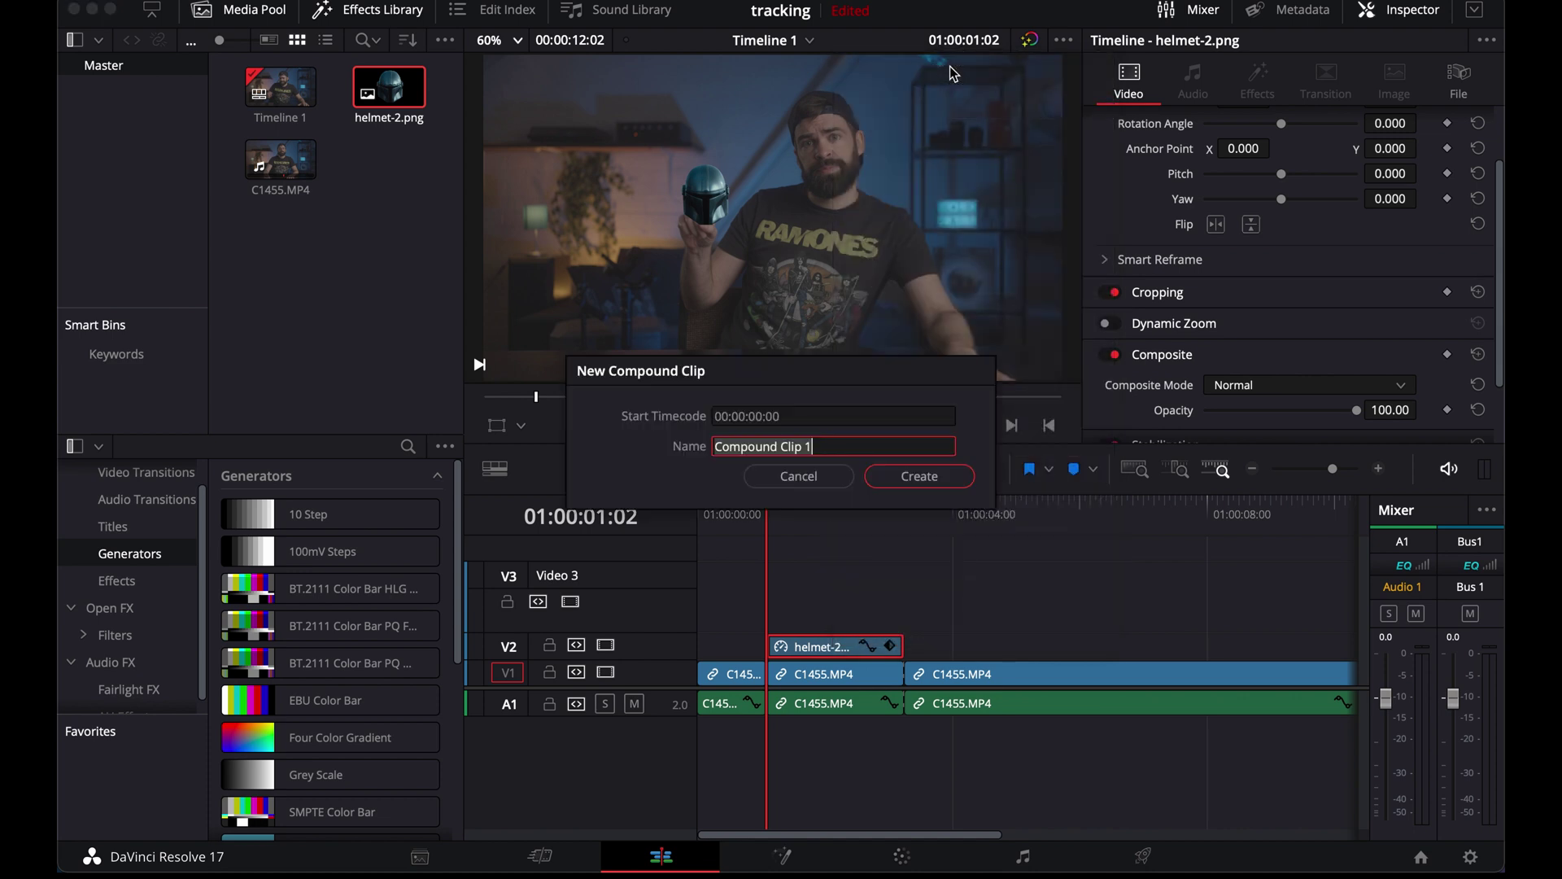
left_click(921, 478)
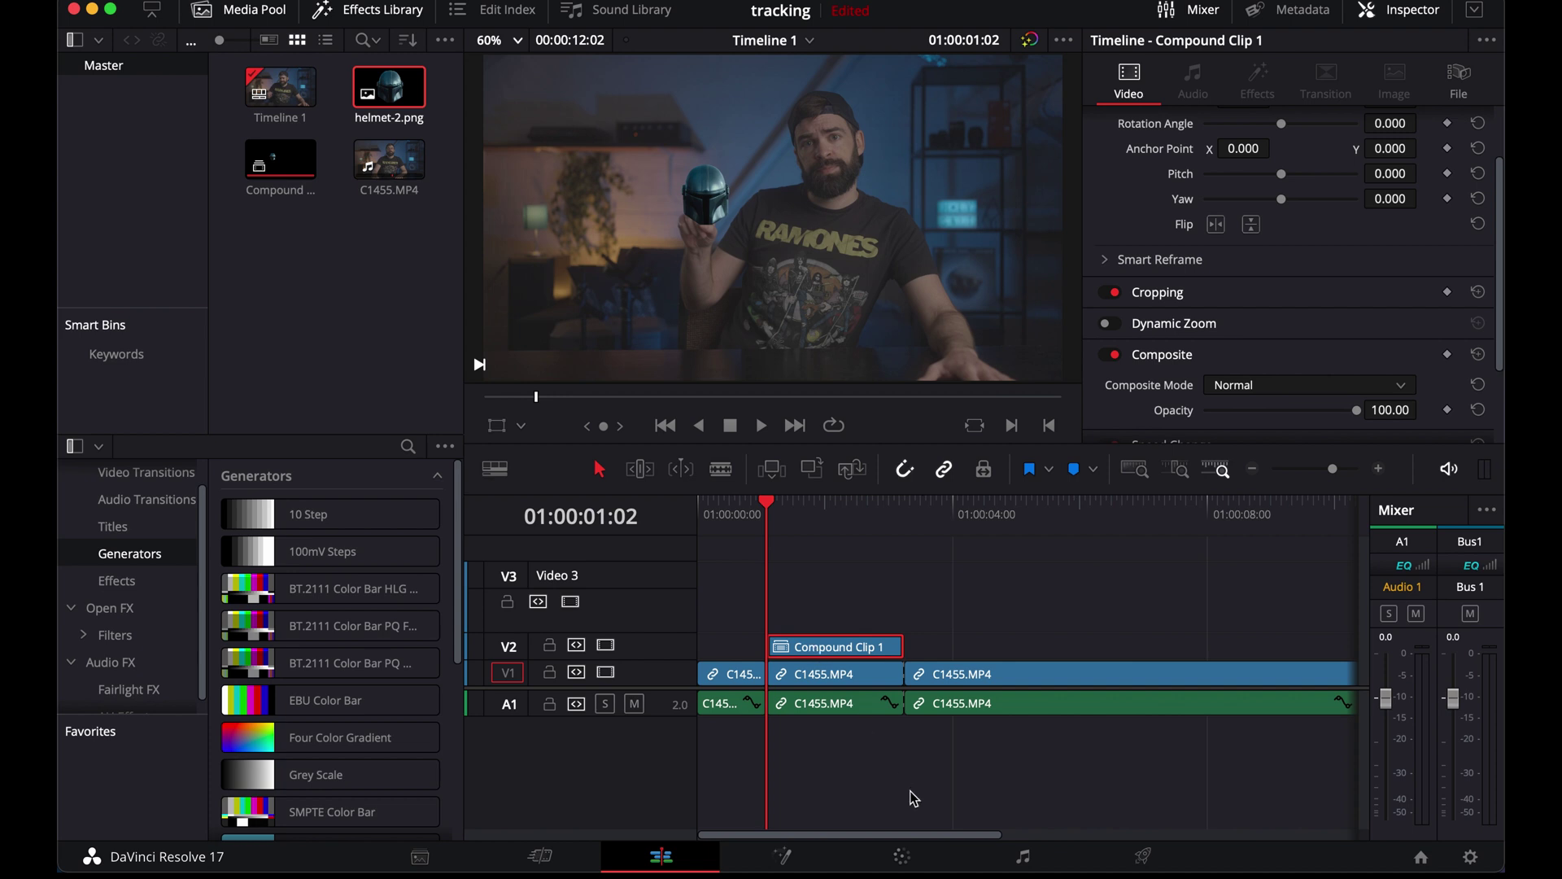
Step: On the Color page, set the compound clip's tracker to Stabilizer with Classic Stabilizer
left_click(905, 854)
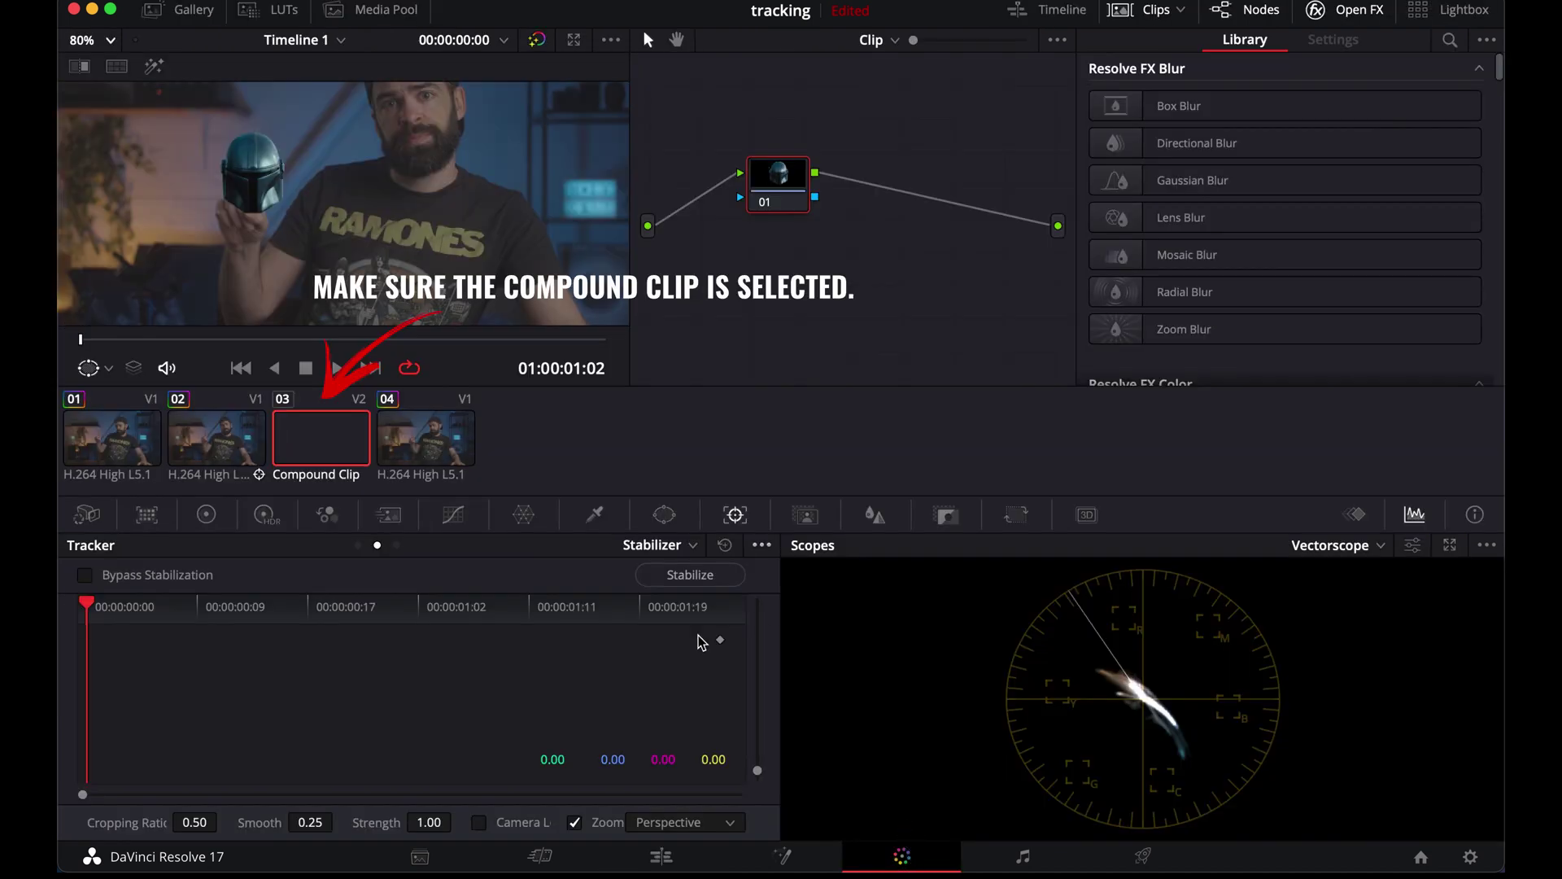
left_click(688, 546)
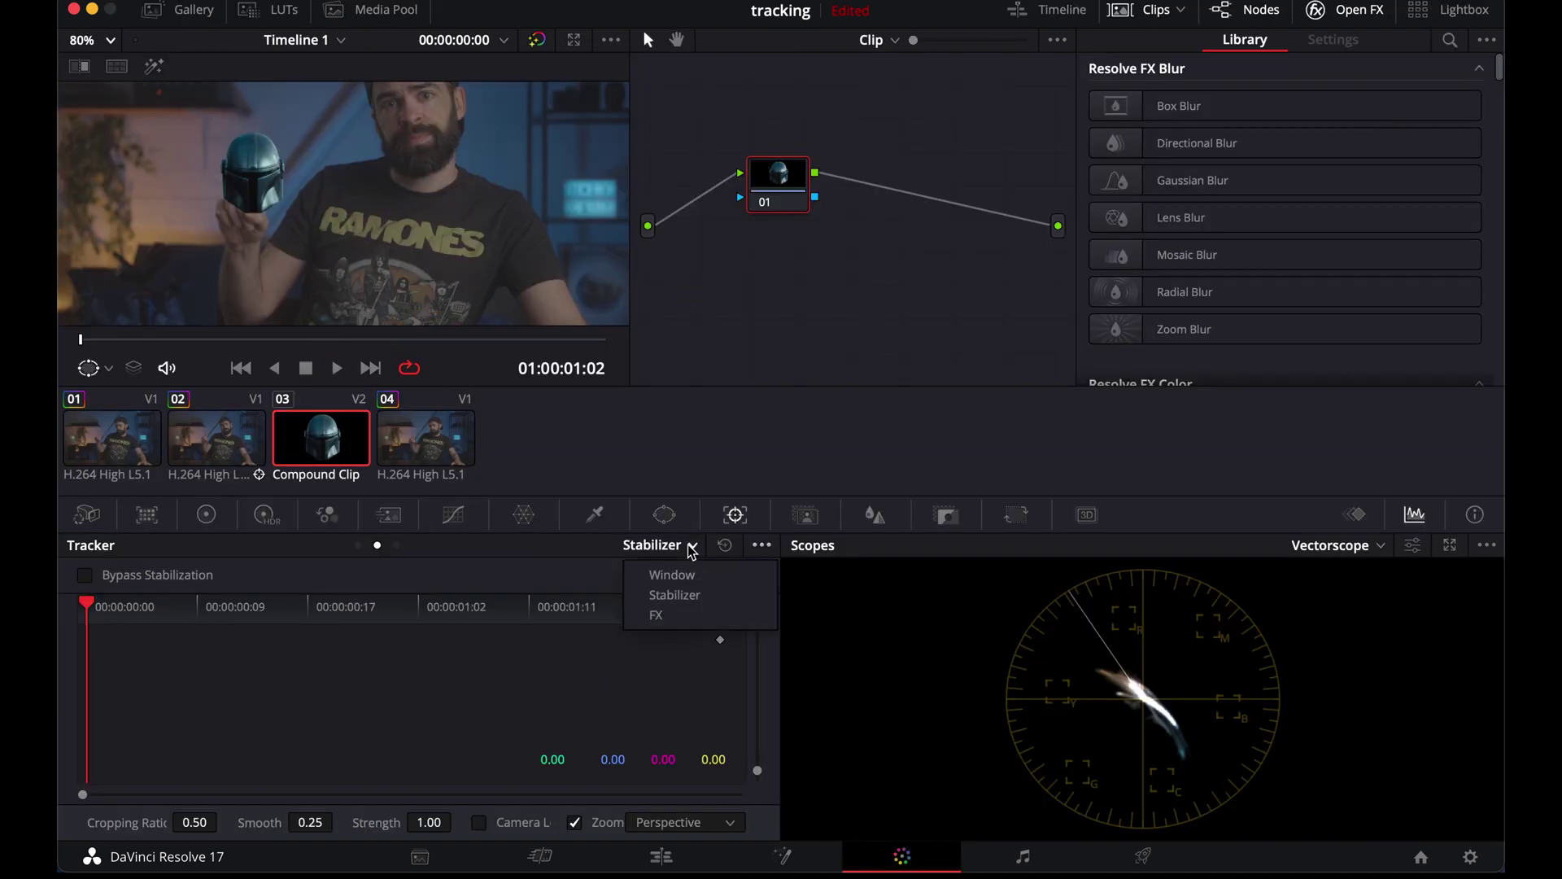
left_click(682, 593)
left_click(762, 545)
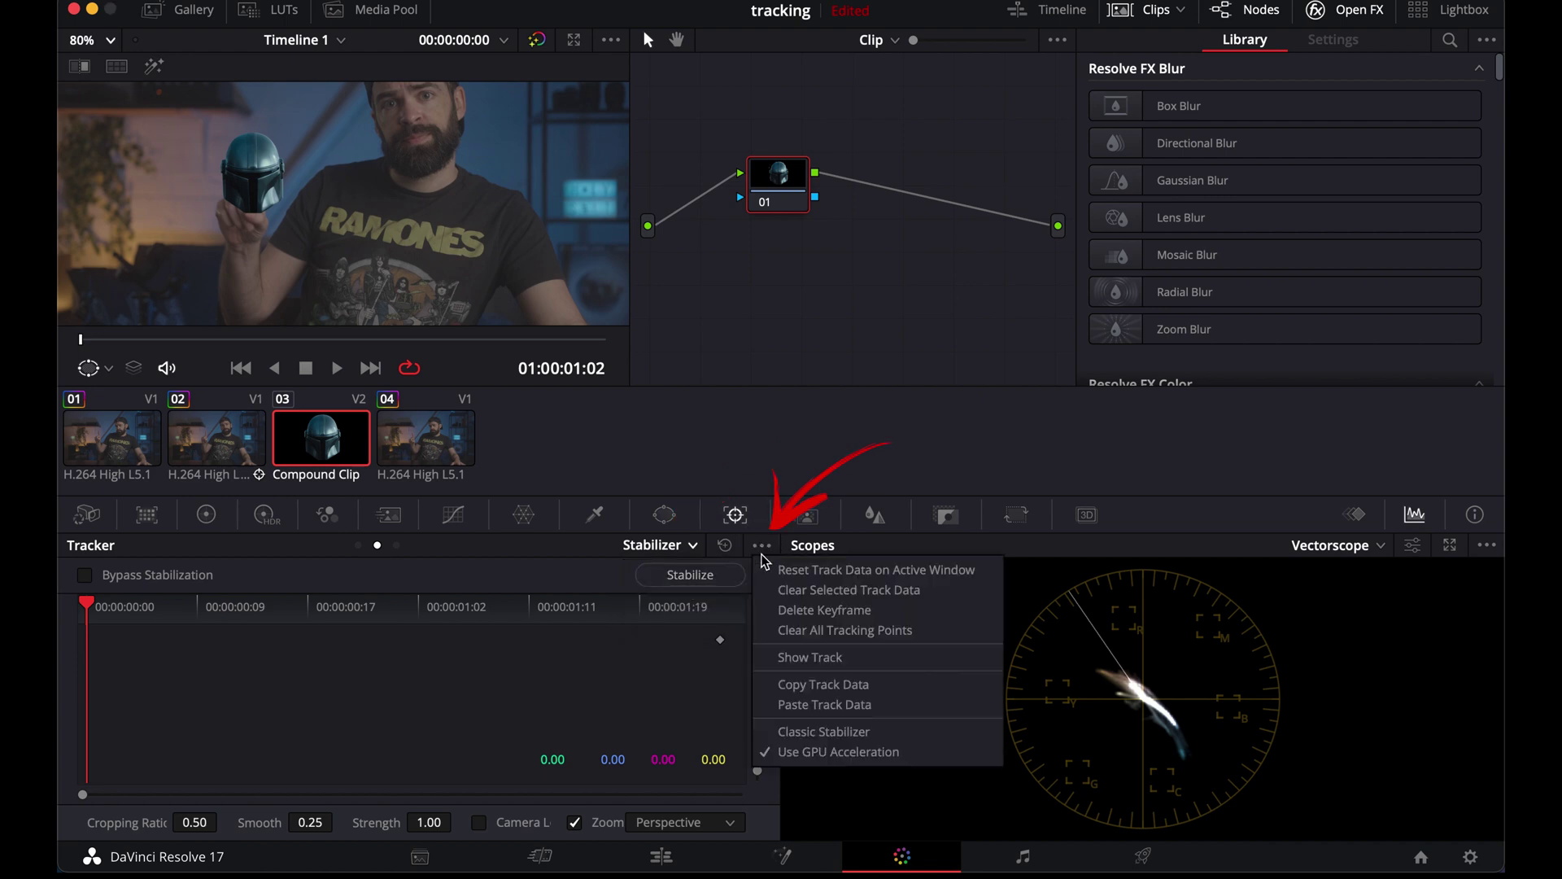
left_click(783, 731)
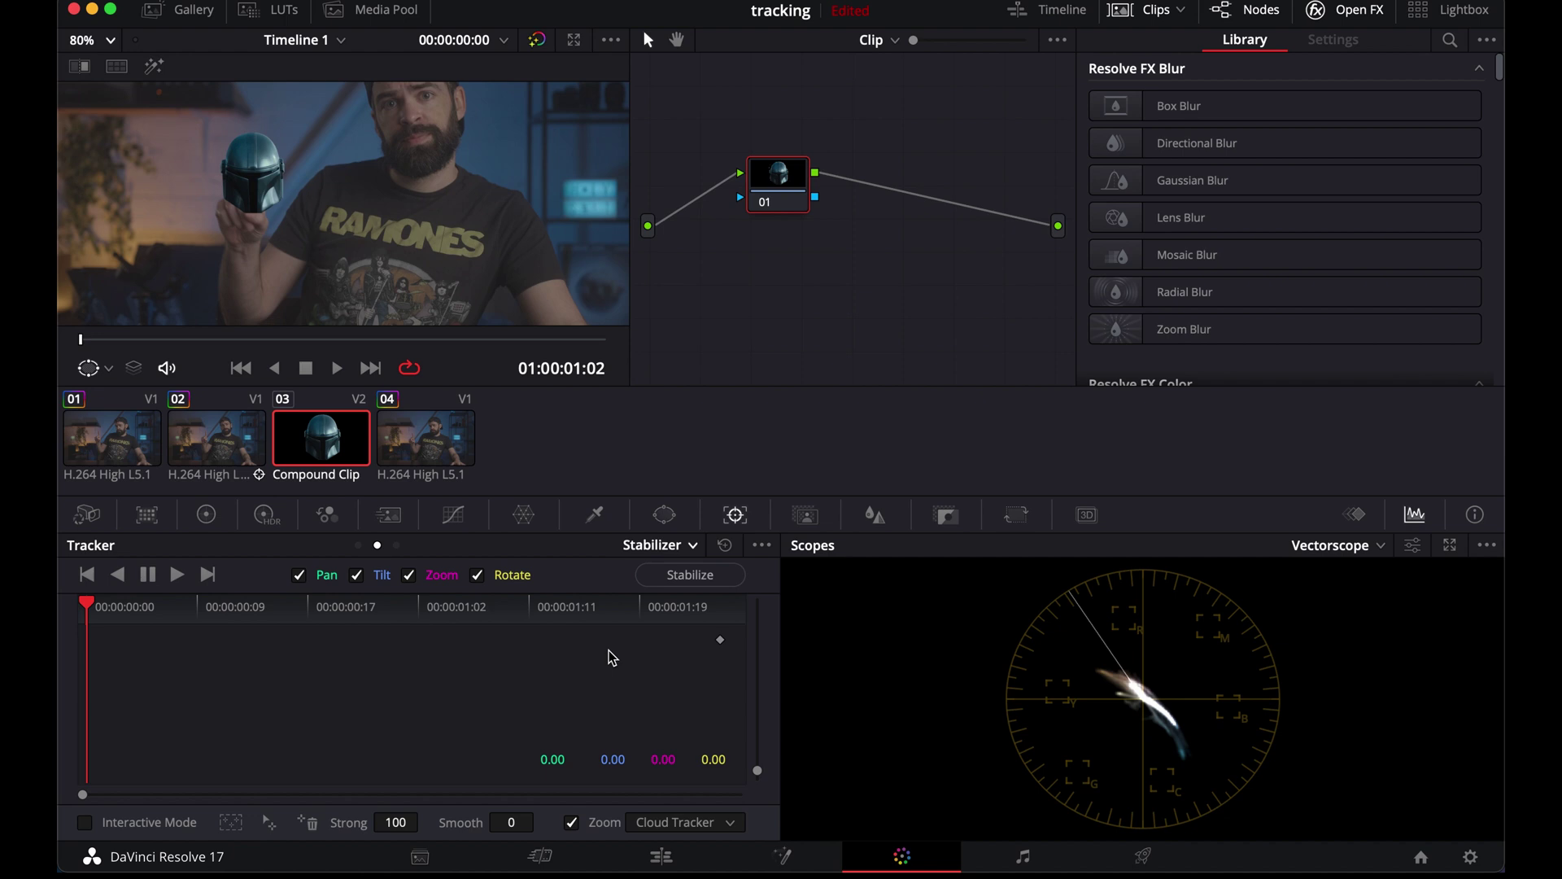
Step: Turn off stabilizer Zoom, set Strong to -100, and paste the fingertip track data
left_click(571, 823)
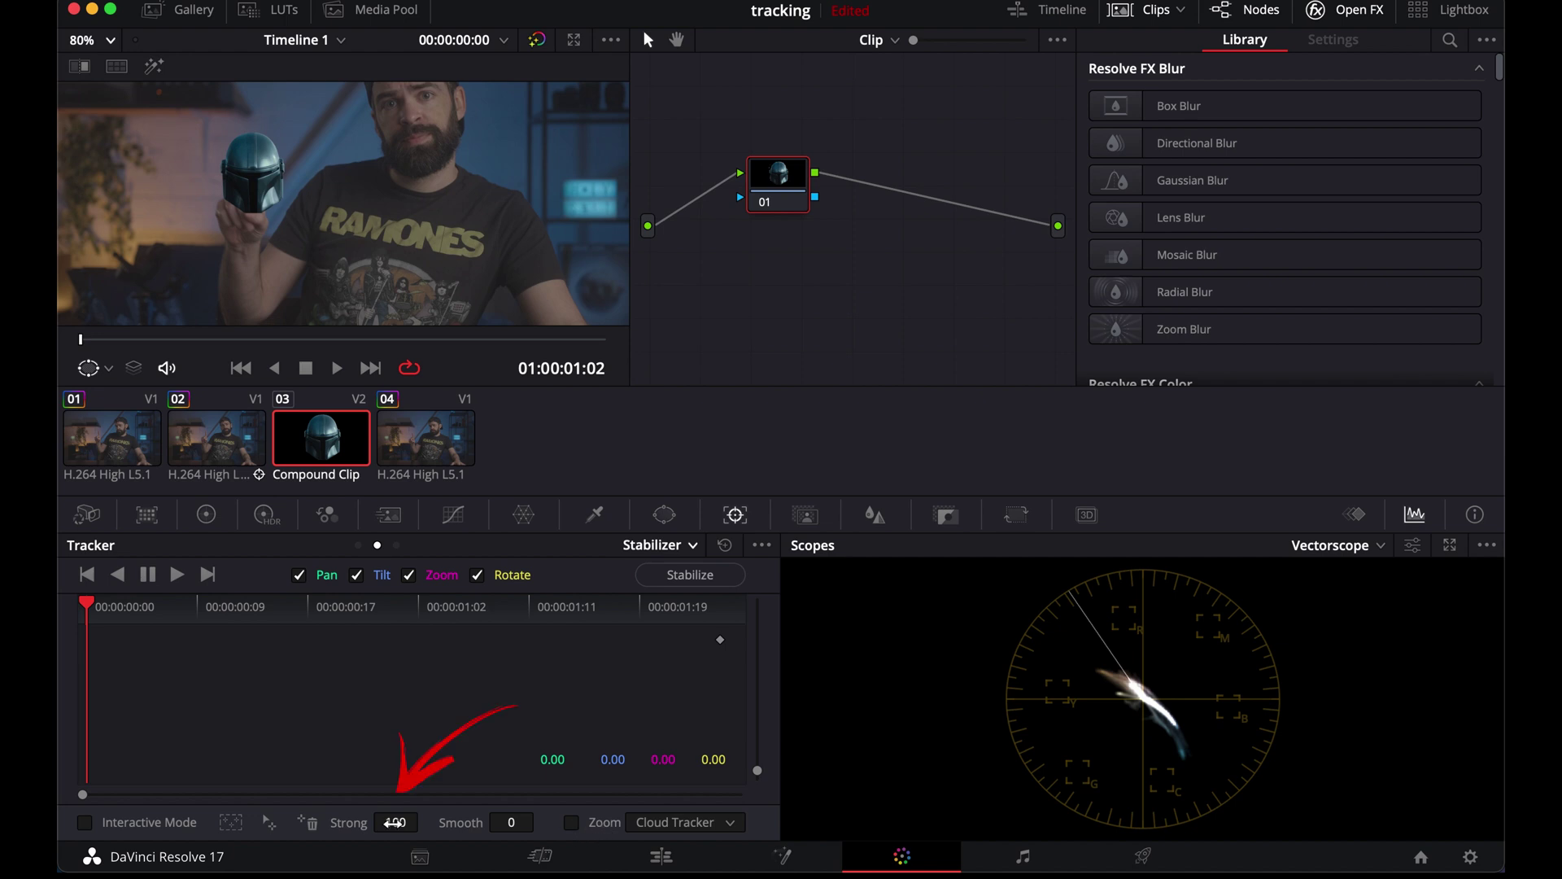
left_click(388, 822)
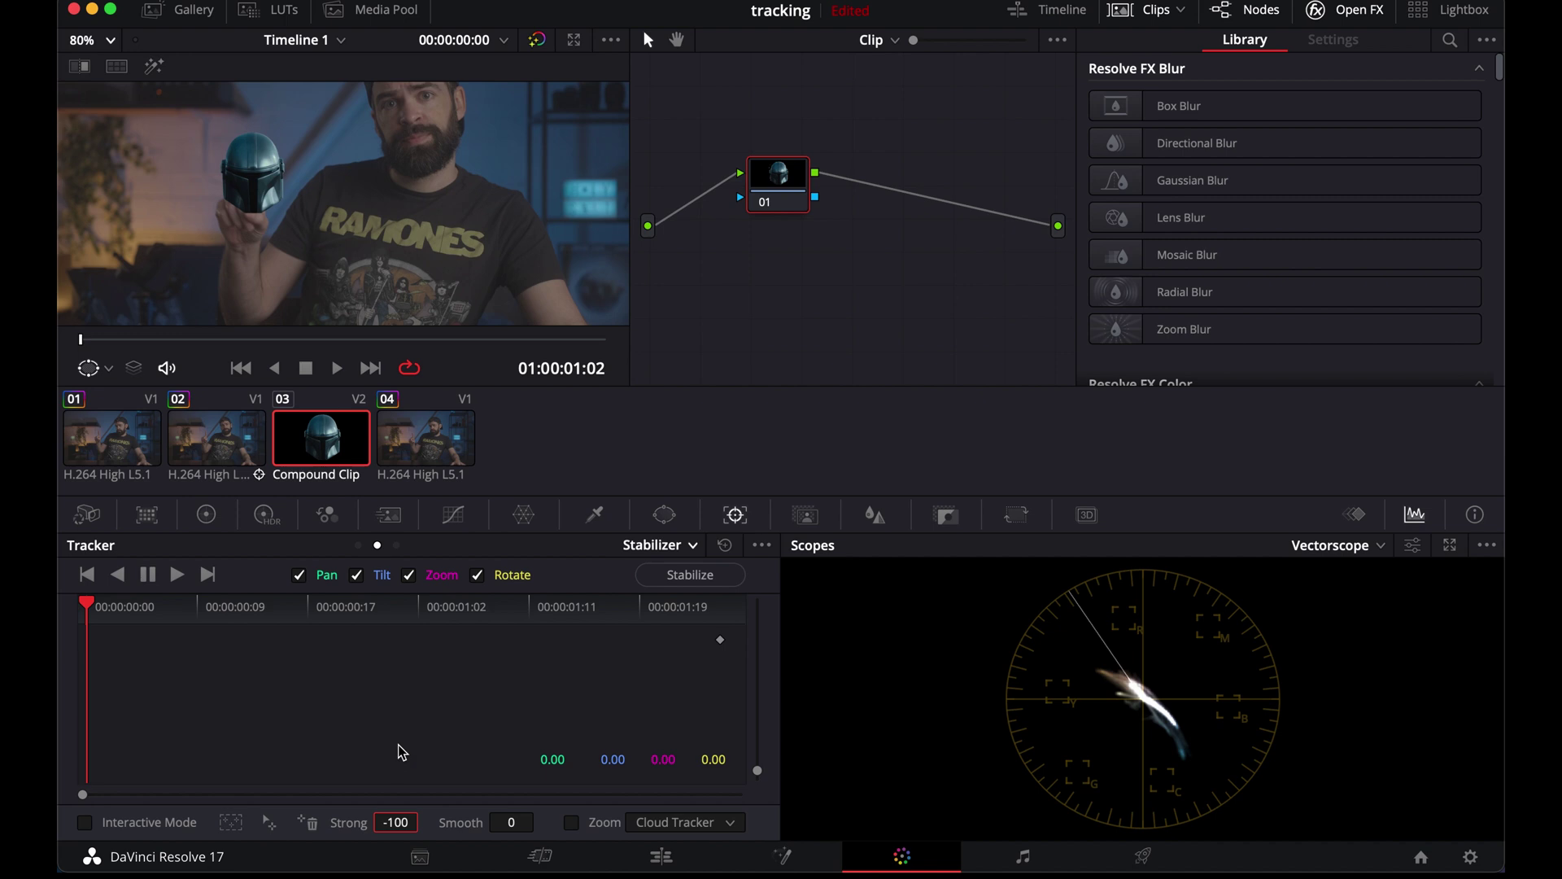
left_click(761, 545)
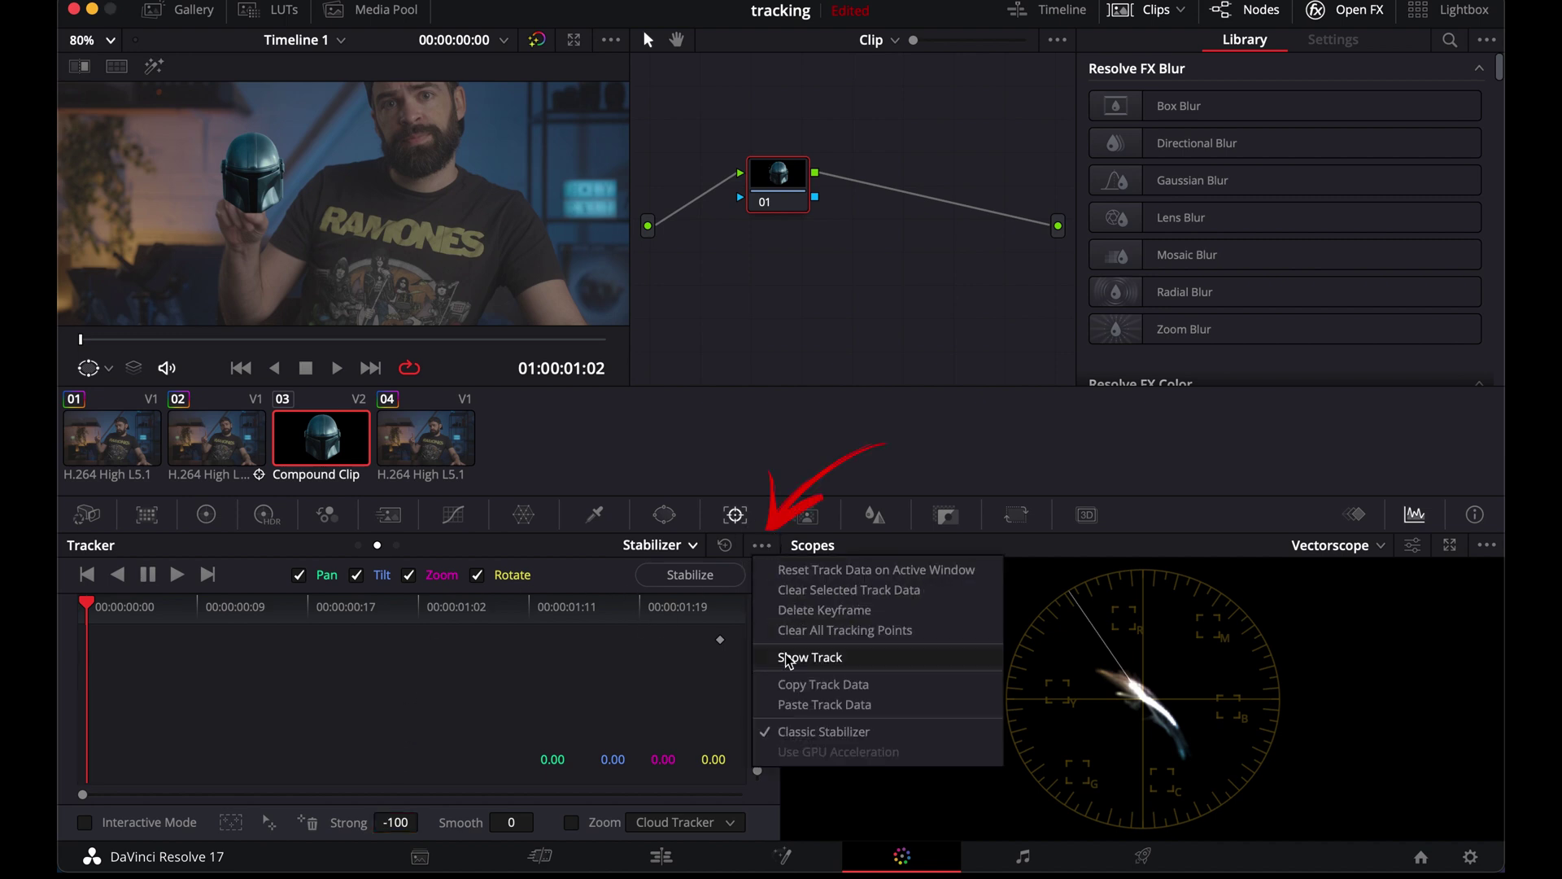
left_click(794, 704)
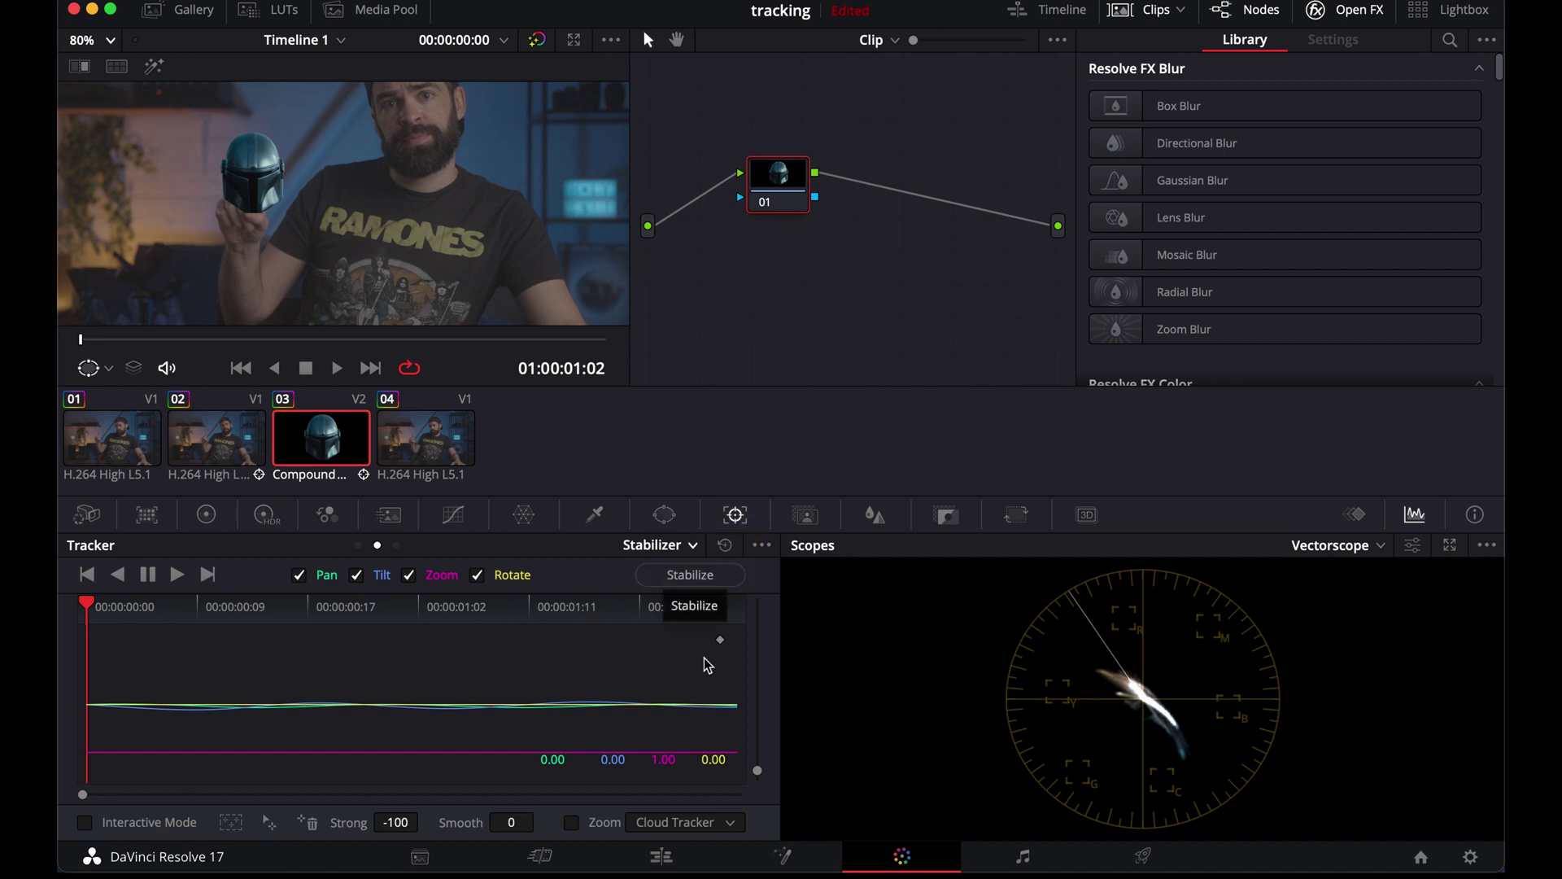
Step: Replay the helmet compound clip on the Edit page a few times, ending at 01:00:01:02
left_click(661, 856)
key("space")
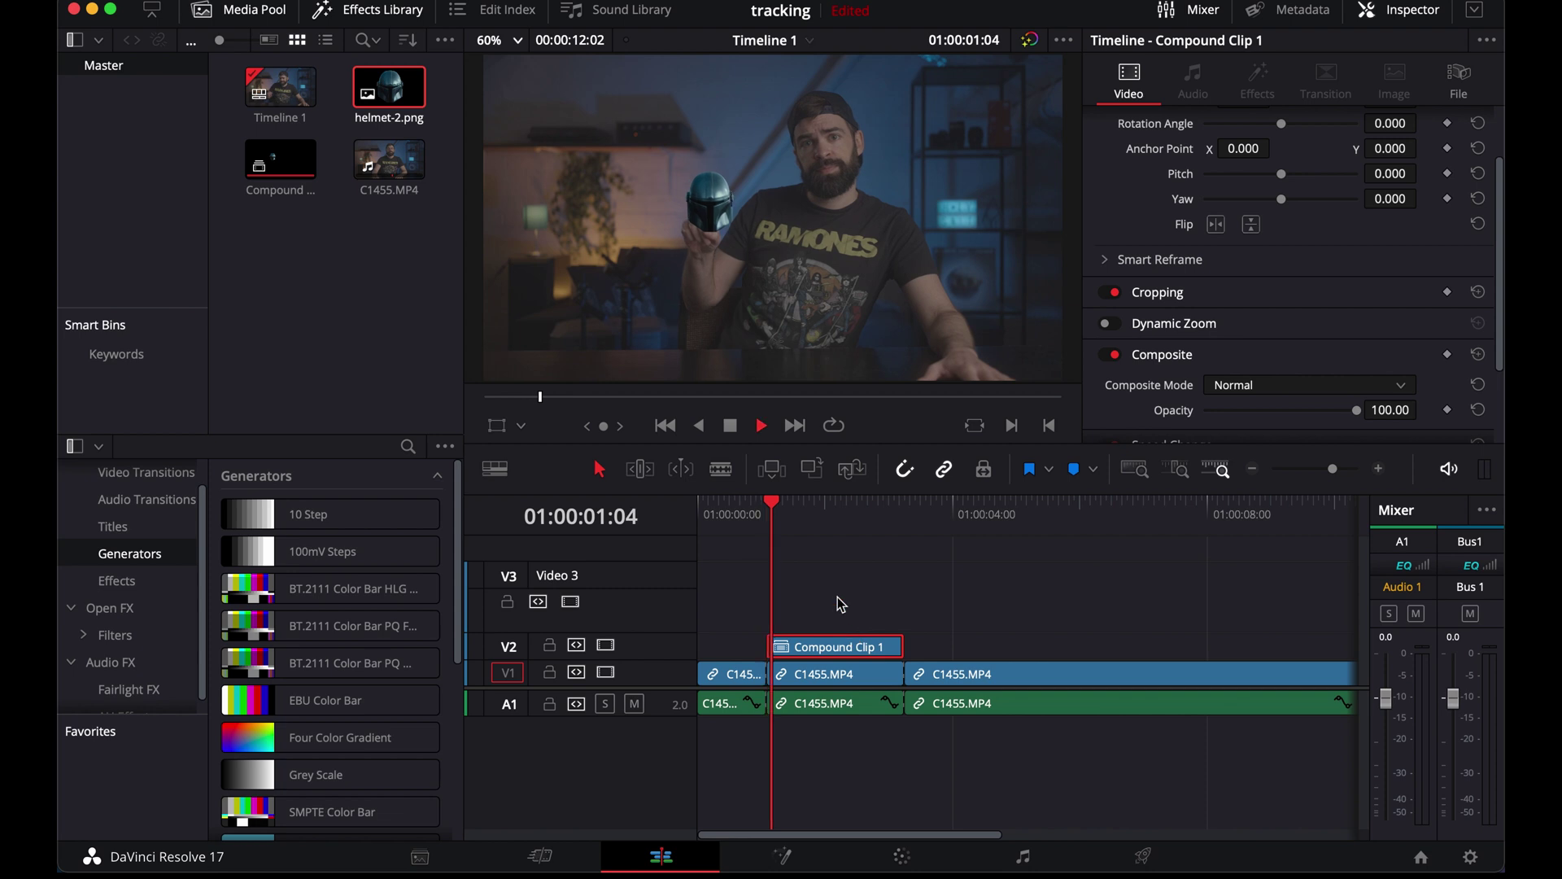
key("space")
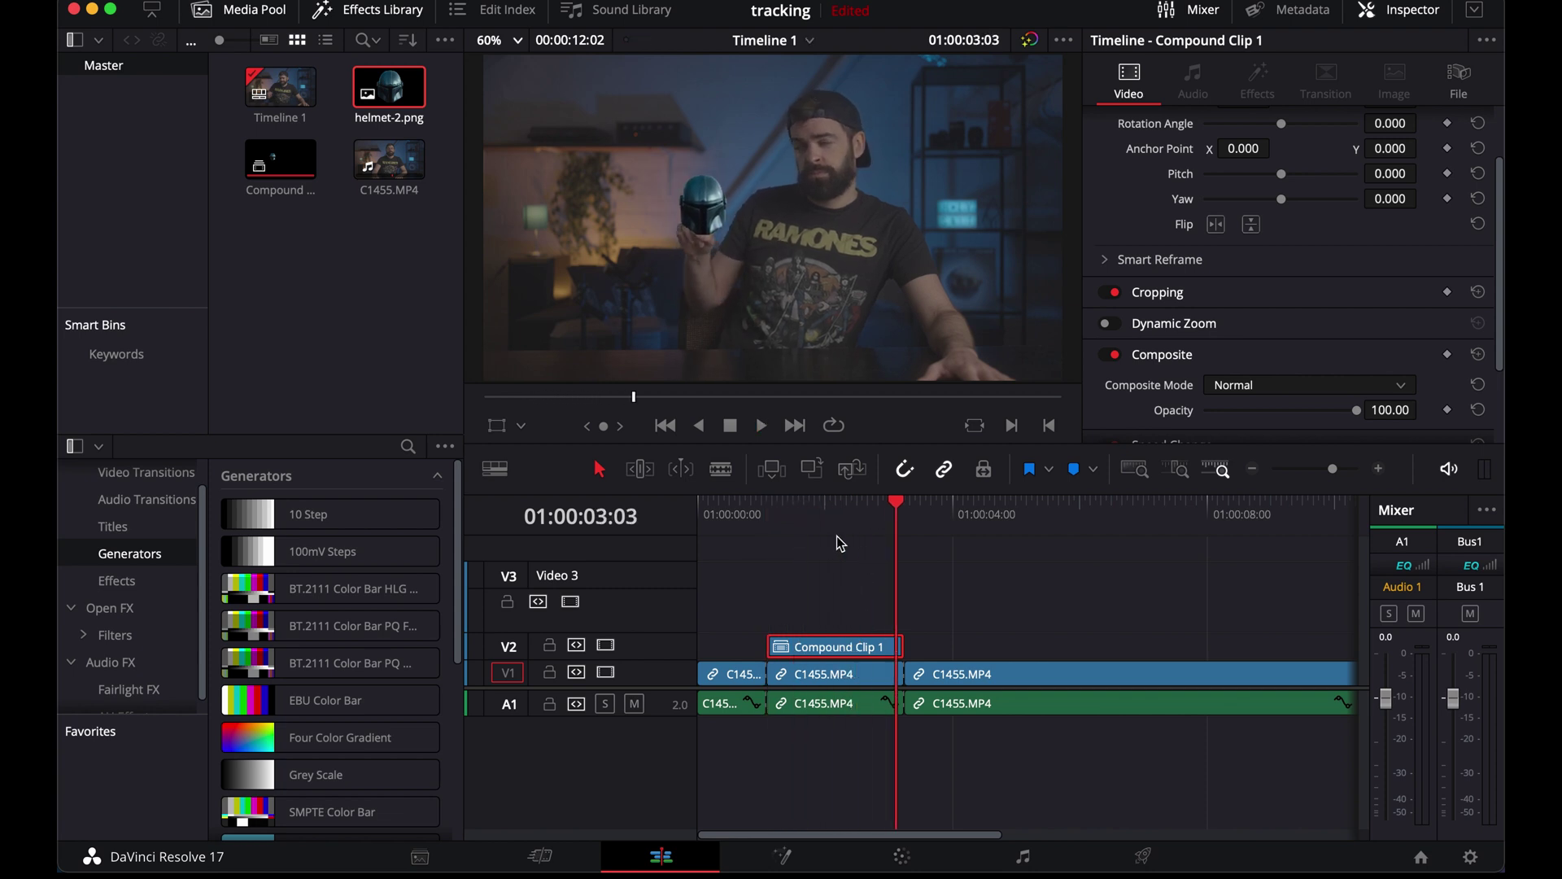
left_click(768, 513)
key("space")
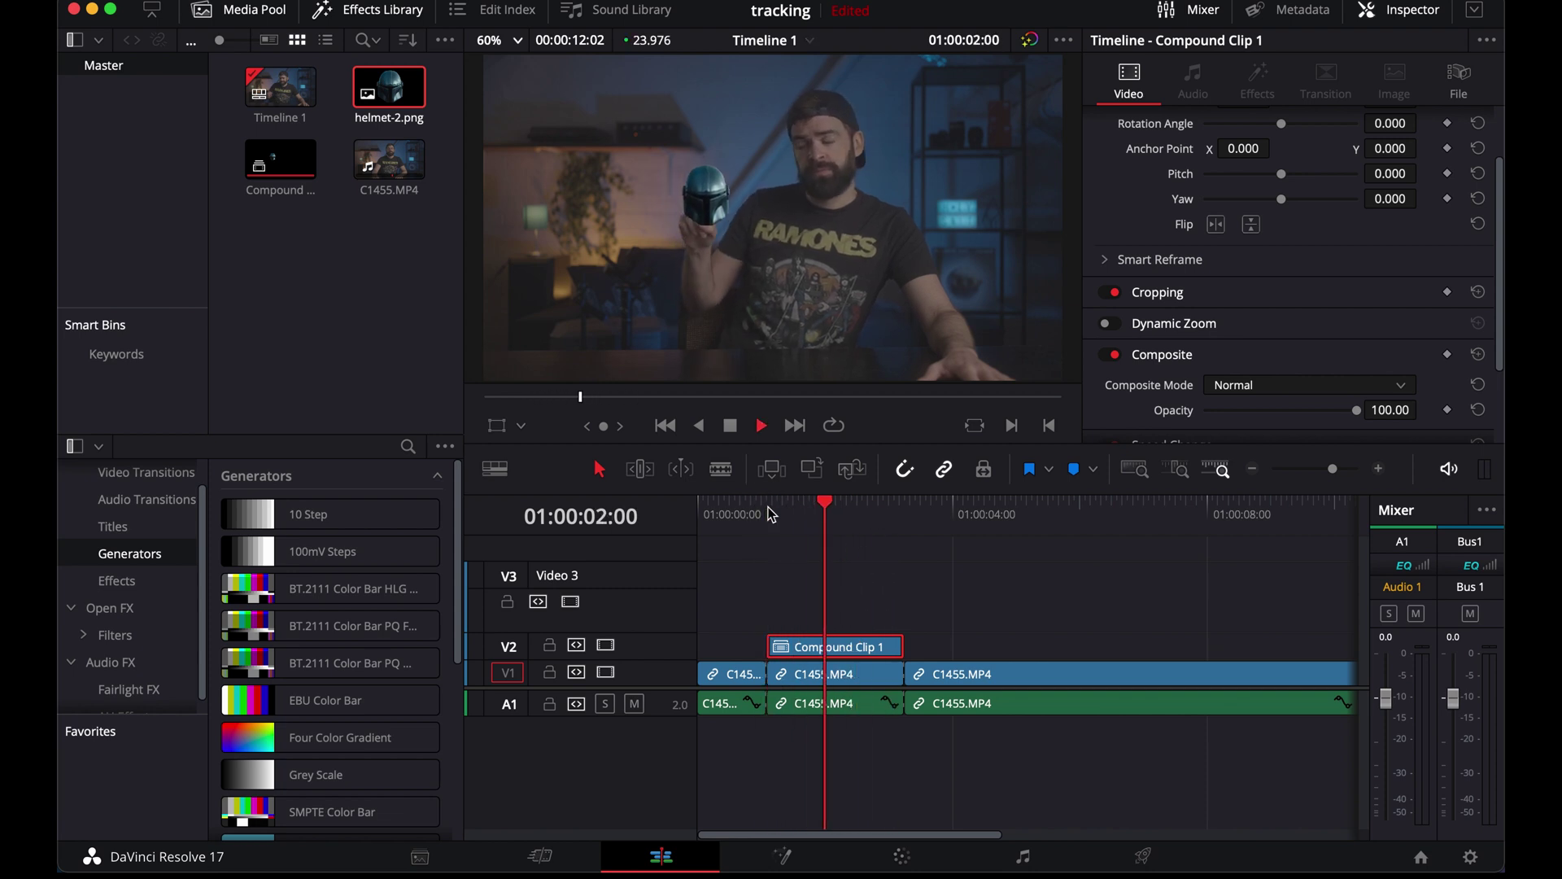
key("space")
left_click(788, 512)
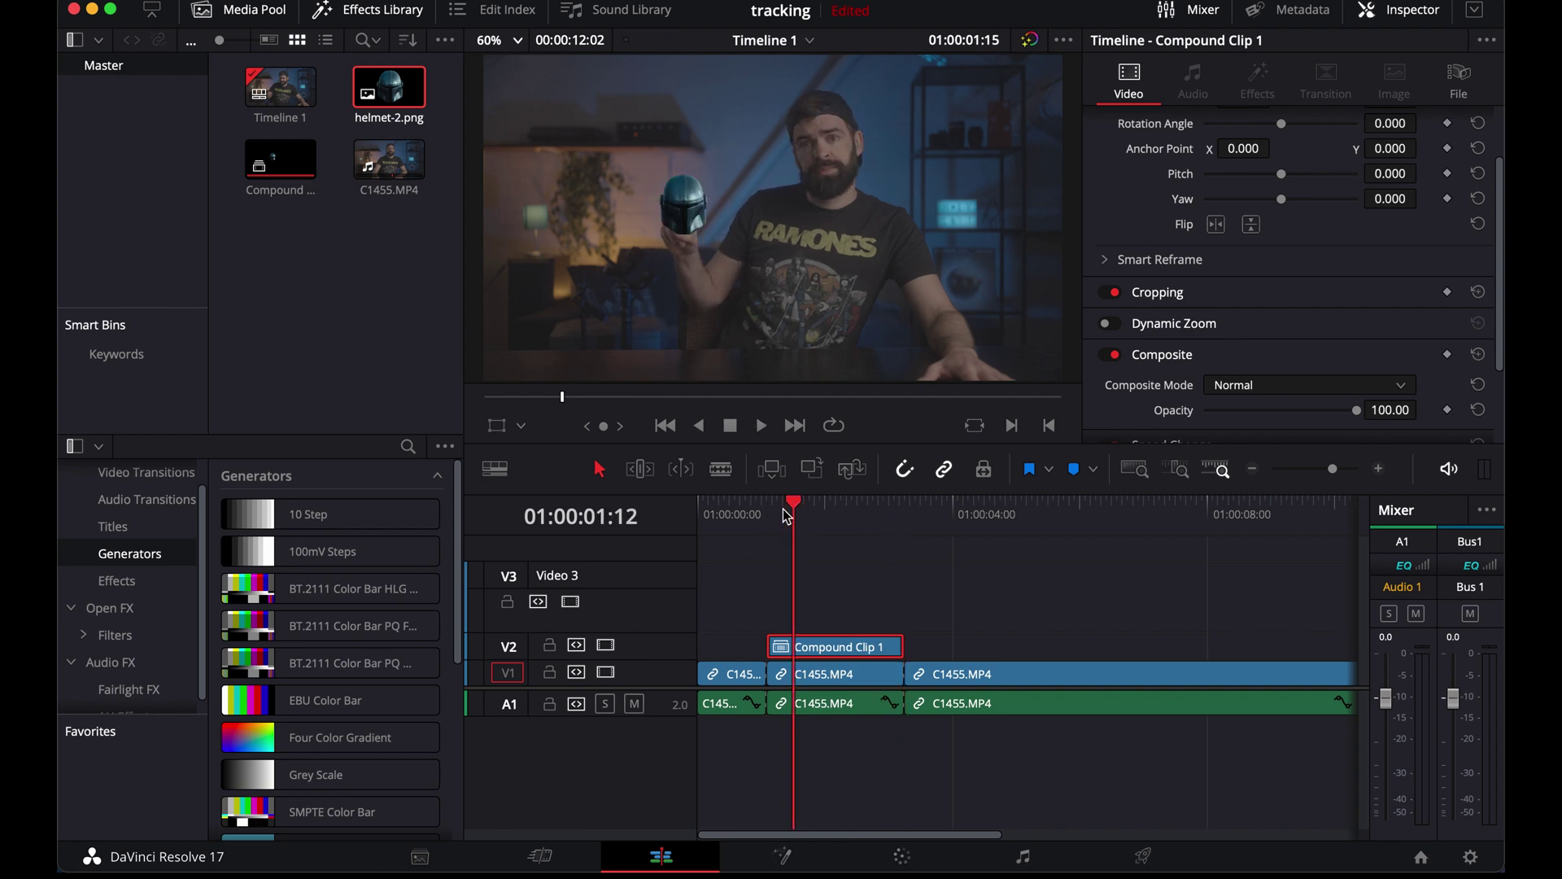
left_click(774, 512)
key("space")
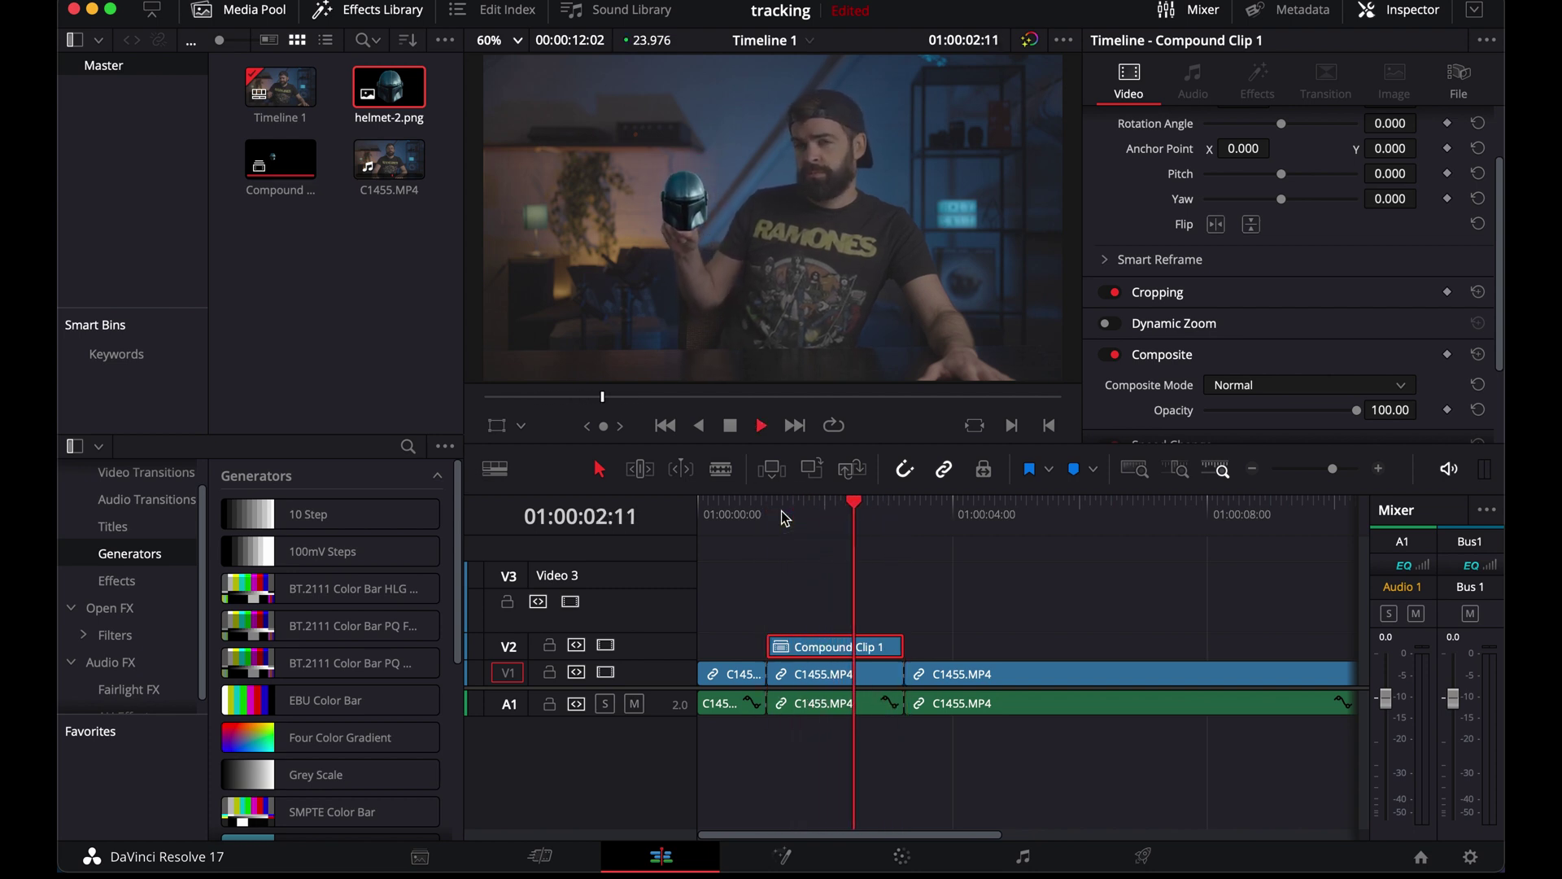
key("space")
left_click_drag(816, 510, 769, 510)
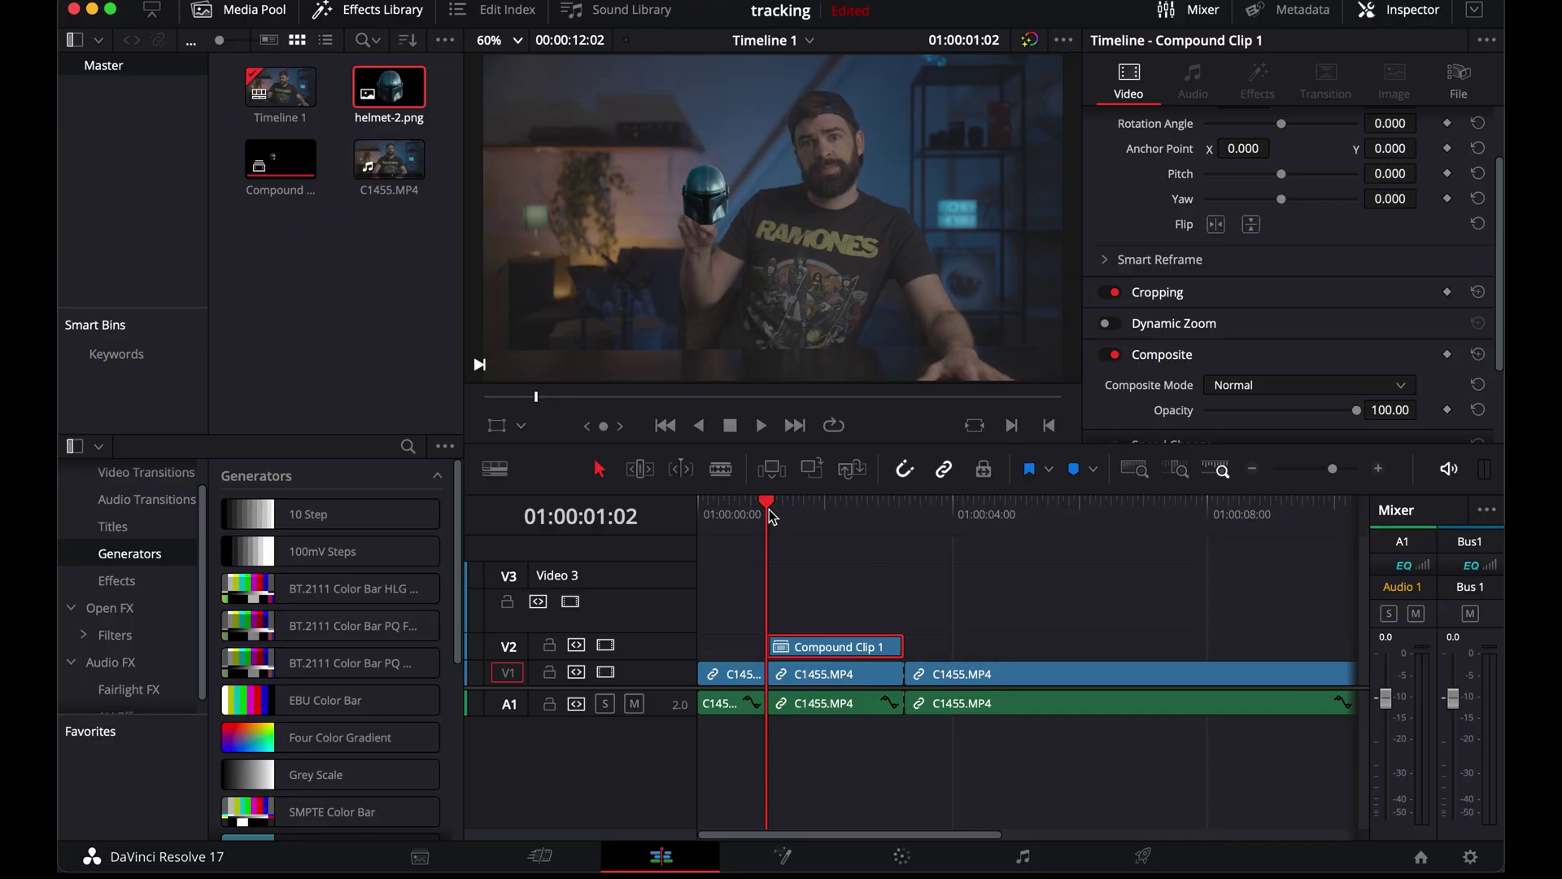
Step: At 01:00:01:15, keyframe zoom, position and rotation, setting Zoom 0.880 and Rotation -12.5
left_click_drag(772, 517, 867, 524)
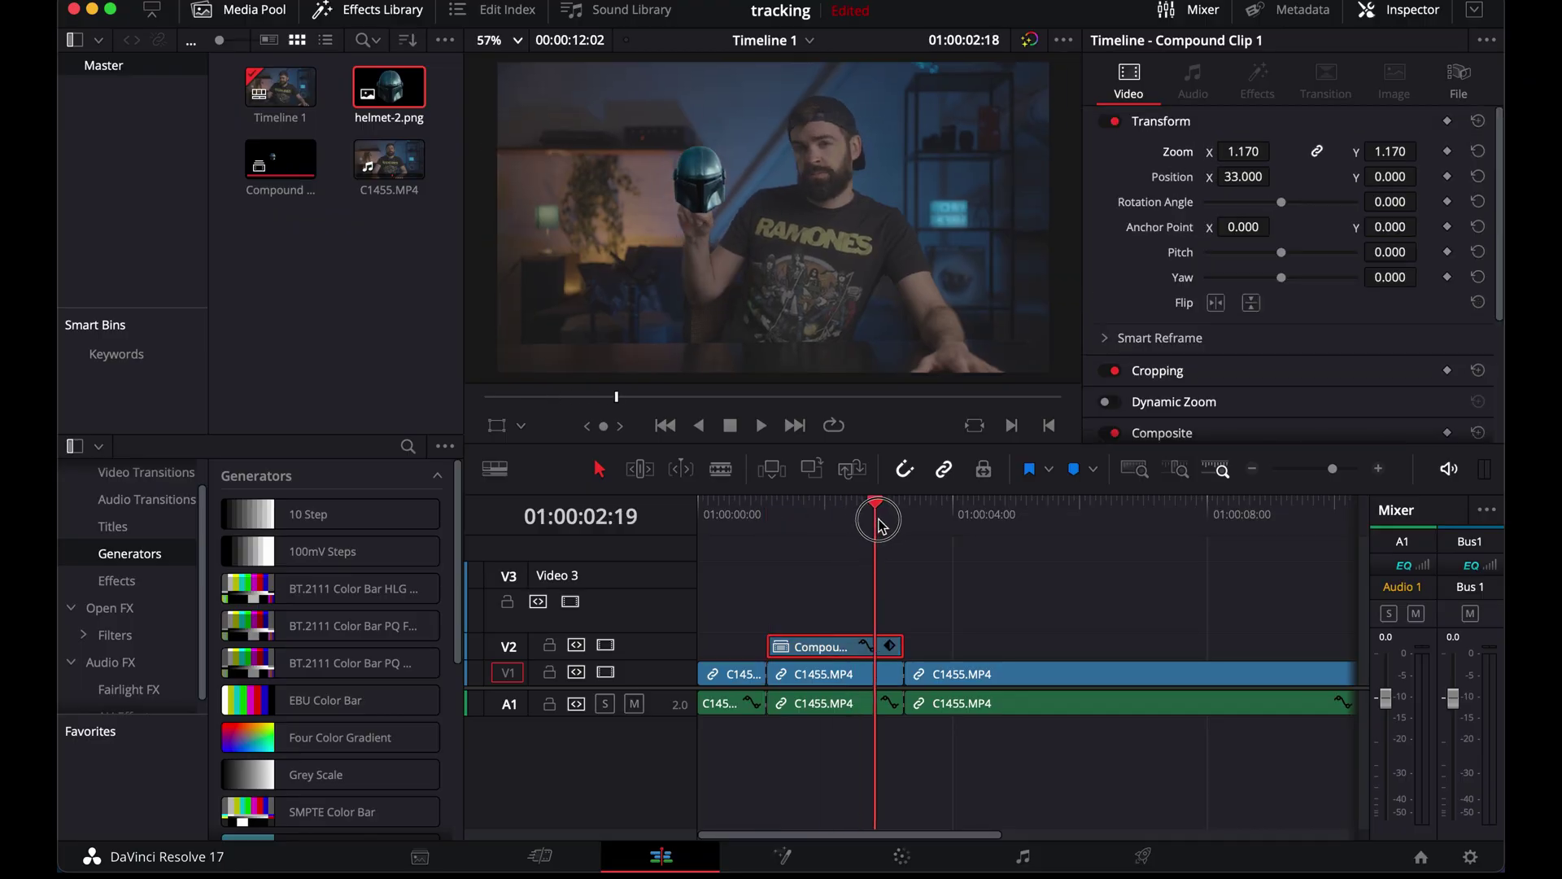
left_click_drag(880, 525, 773, 535)
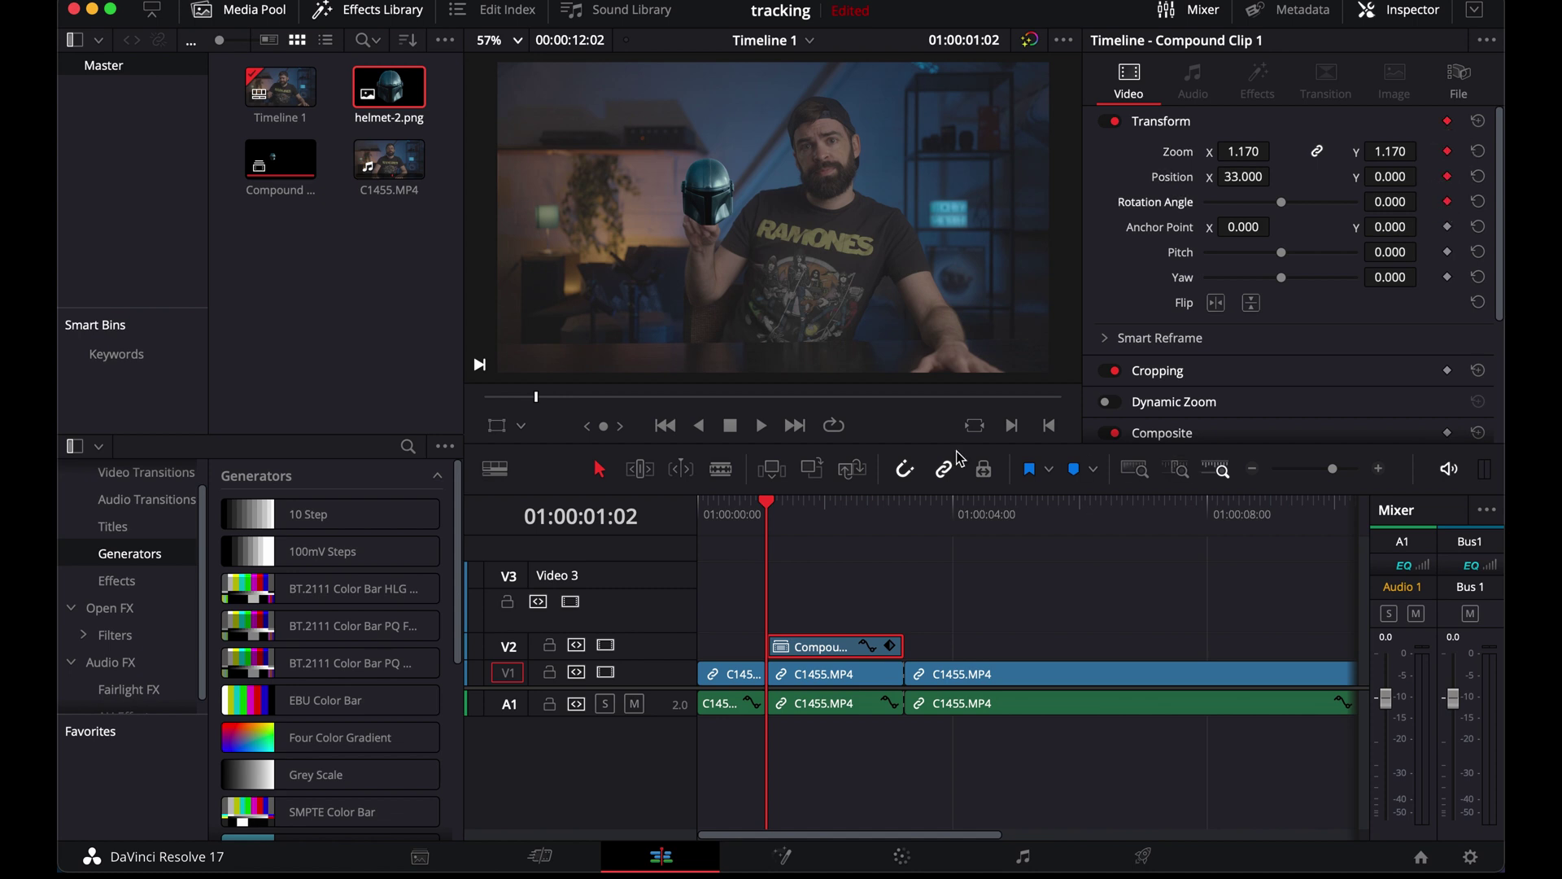
left_click_drag(772, 511, 803, 513)
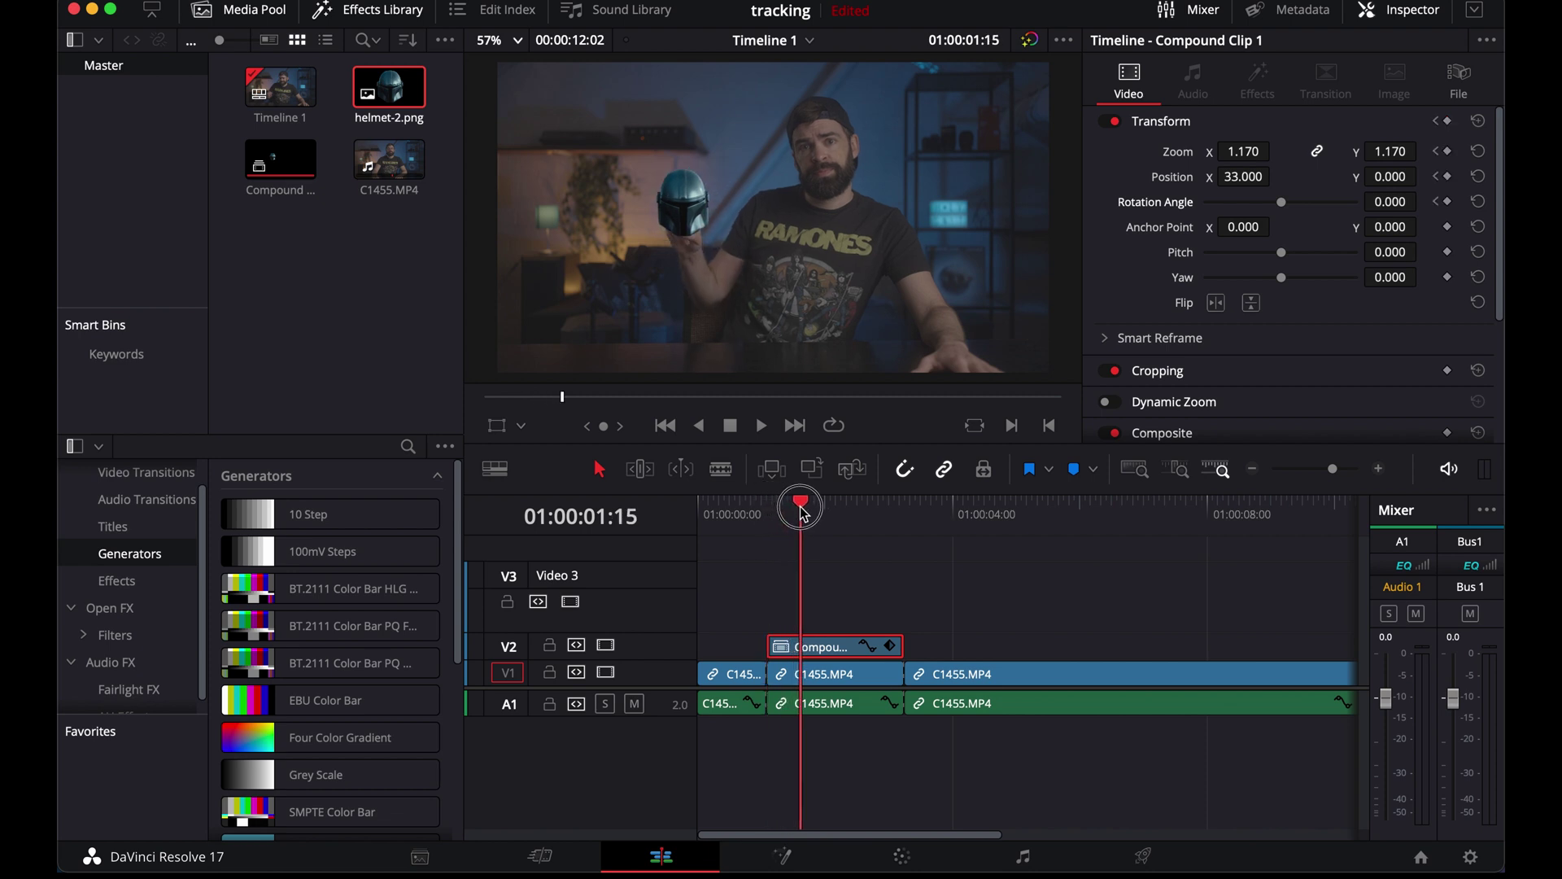
left_click(1447, 153)
left_click(1447, 177)
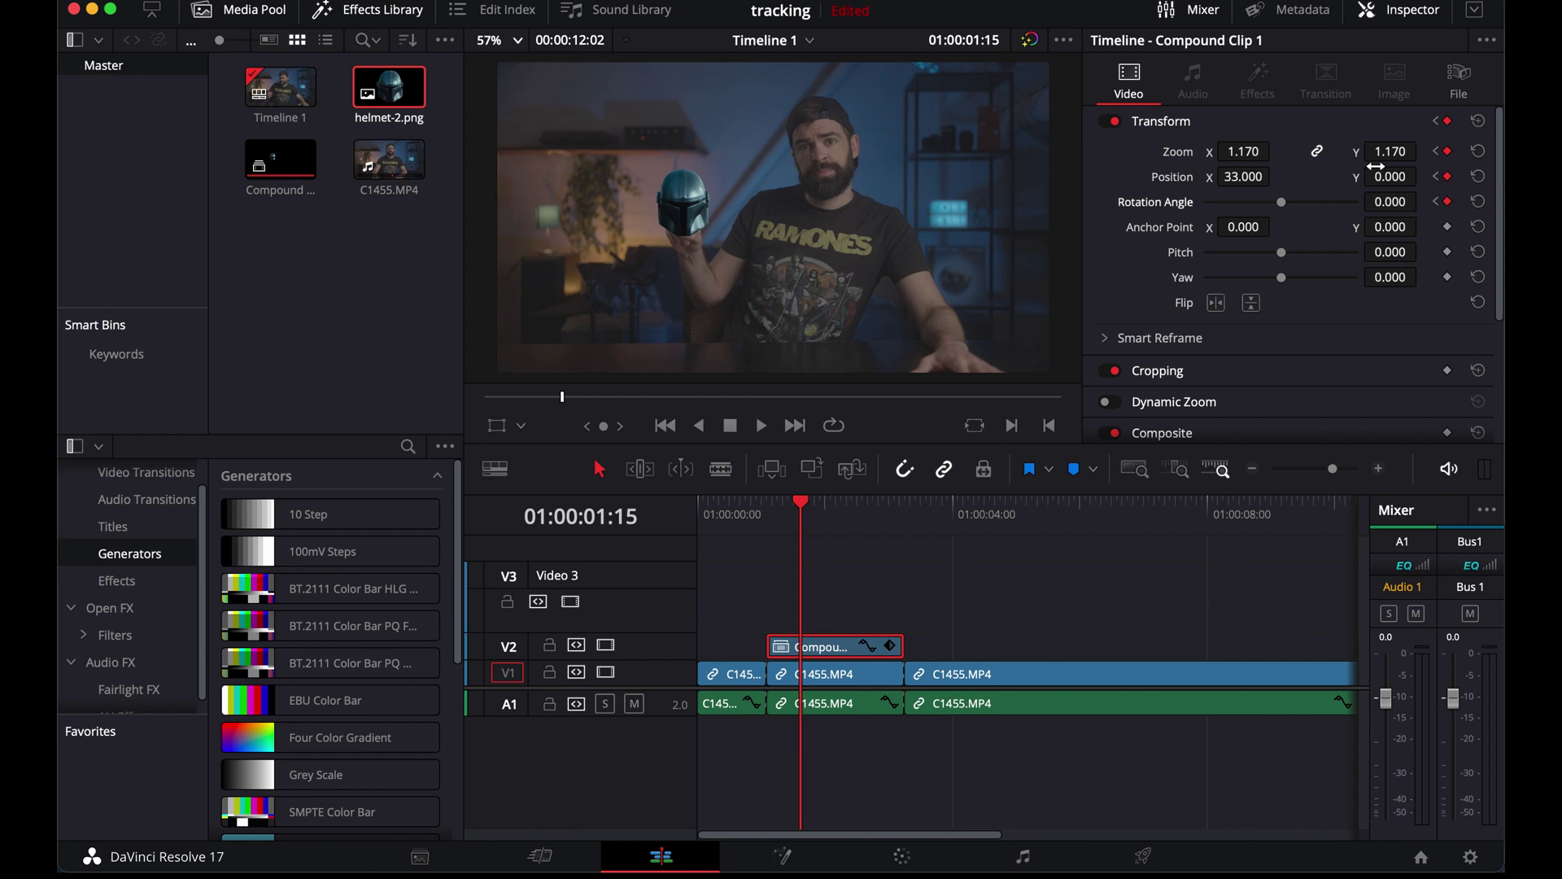
left_click_drag(1247, 152, 1226, 159)
left_click_drag(1281, 201, 1266, 203)
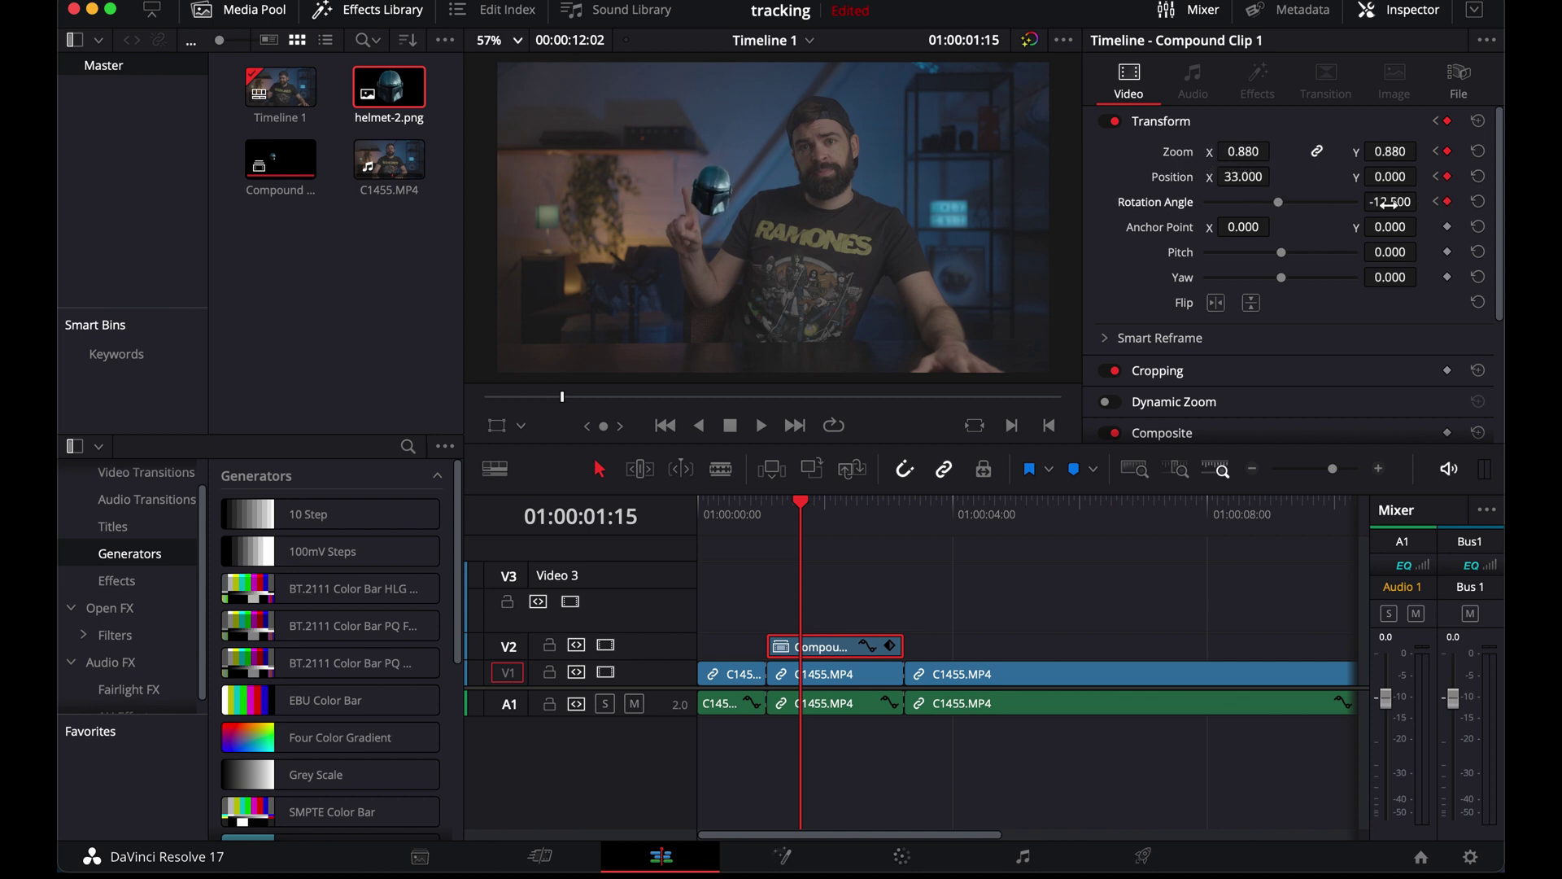
Step: Preview the animated helmet from 01:00:01:02, stopping at 01:00:02:09
left_click(772, 516)
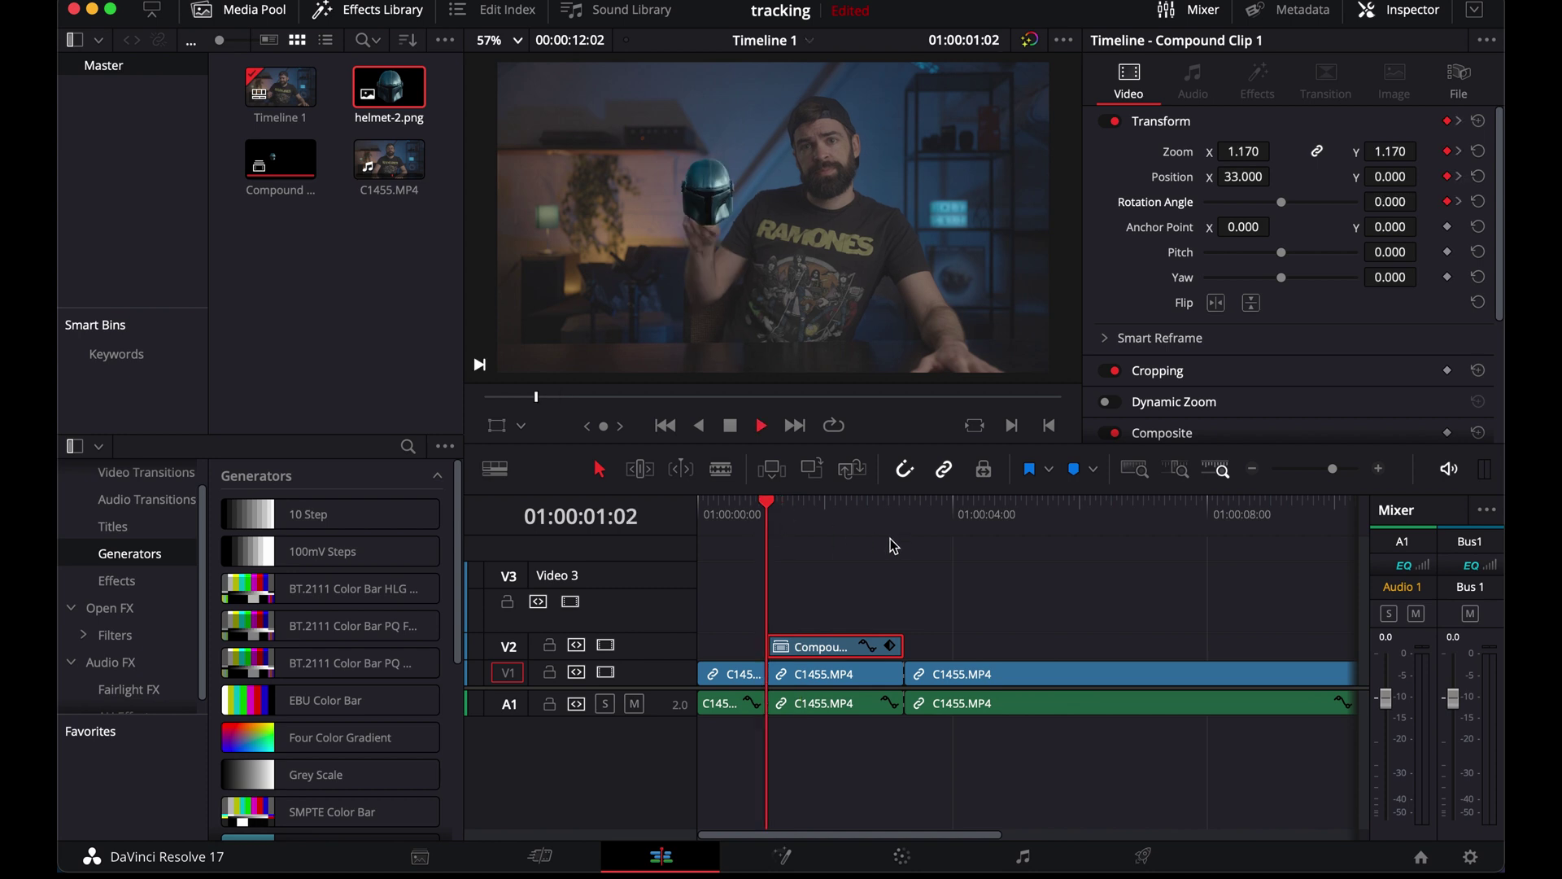
key("space")
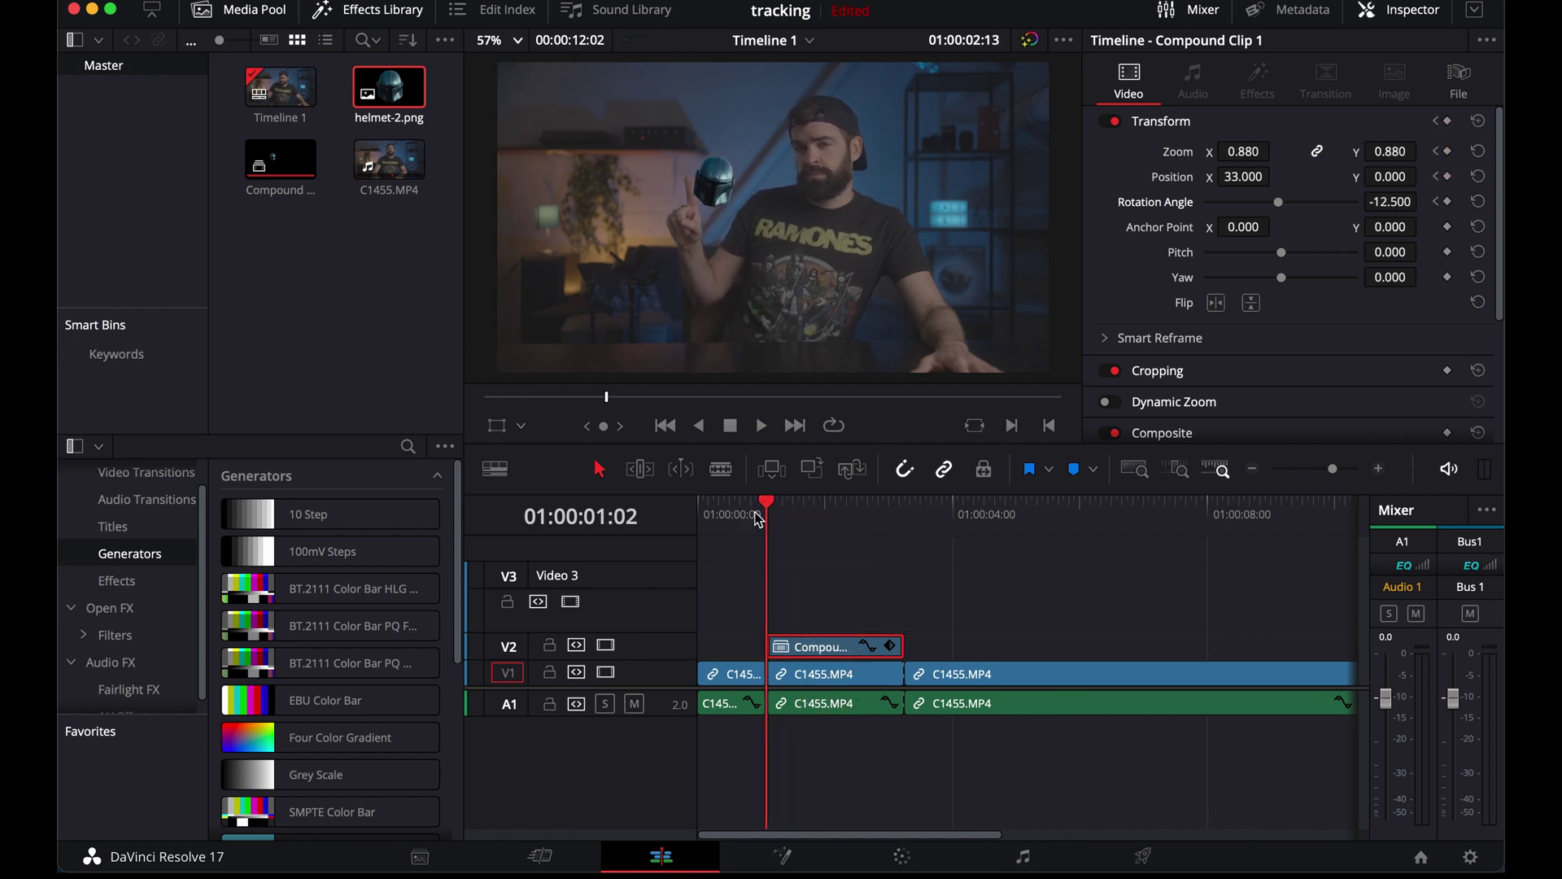
key("space")
key("space")
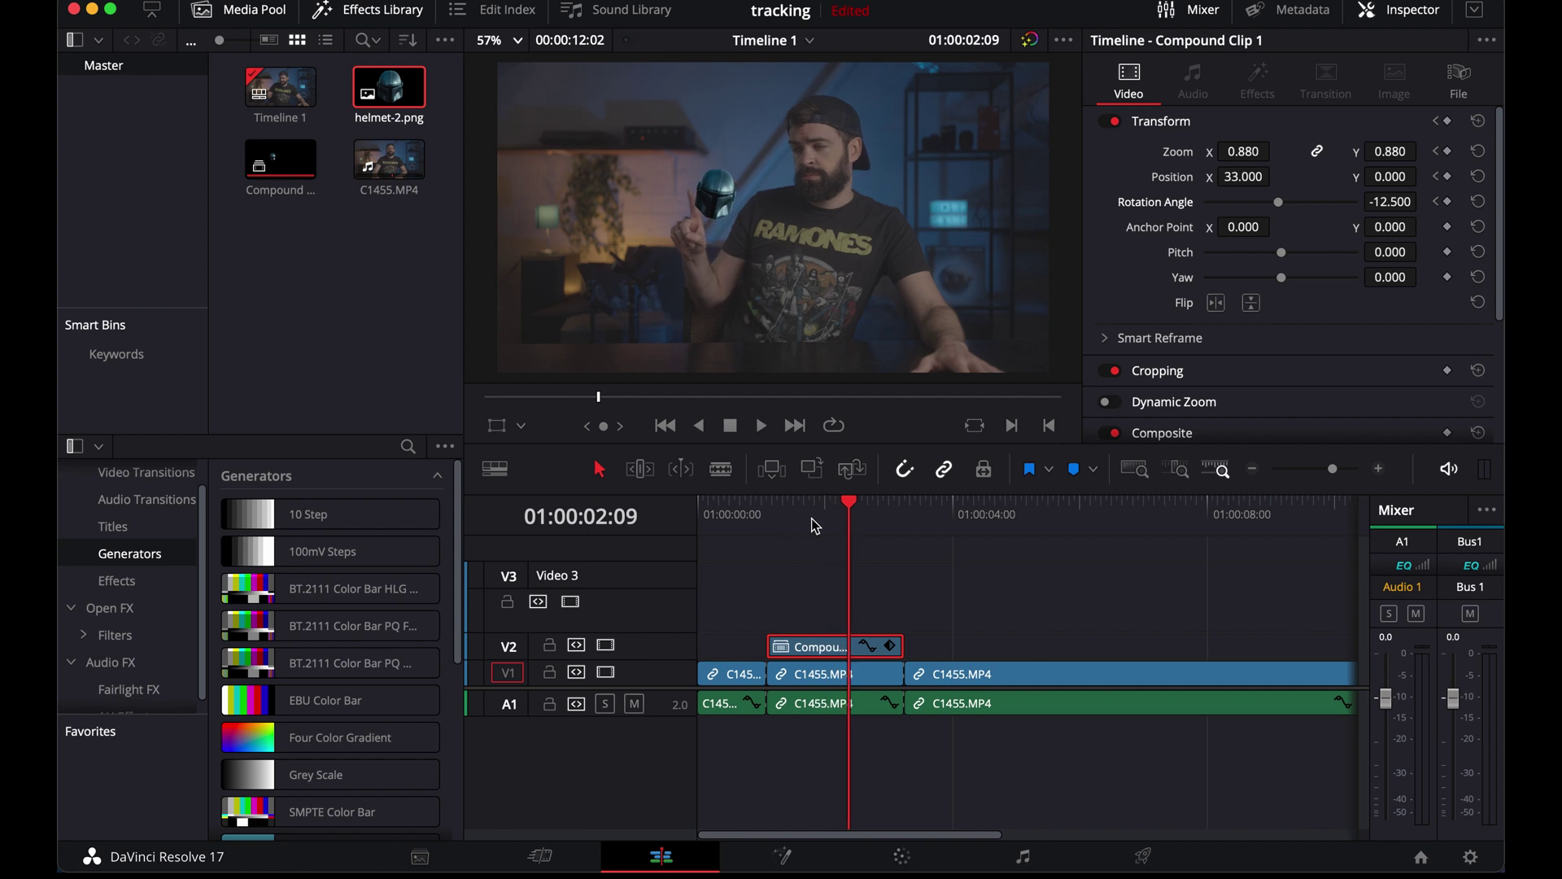
Step: Keyframe zoom, position and rotation at 01:00:02:09, enlarging the helmet to 1.100 zoom at 16.690 rotation
left_click(1448, 151)
left_click(1448, 177)
left_click_drag(1244, 153, 1288, 195)
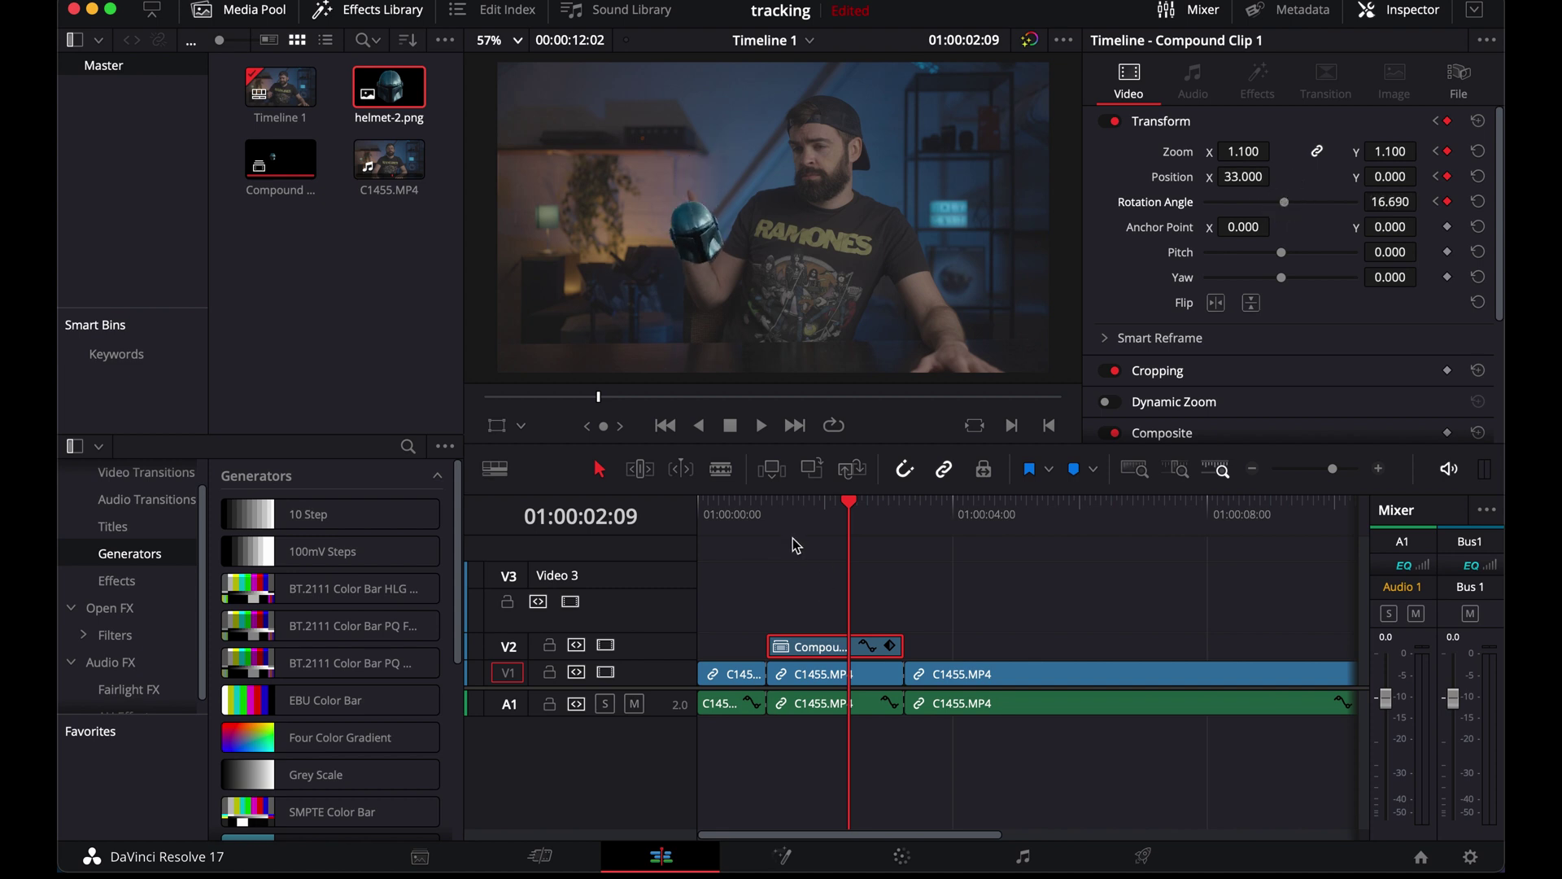